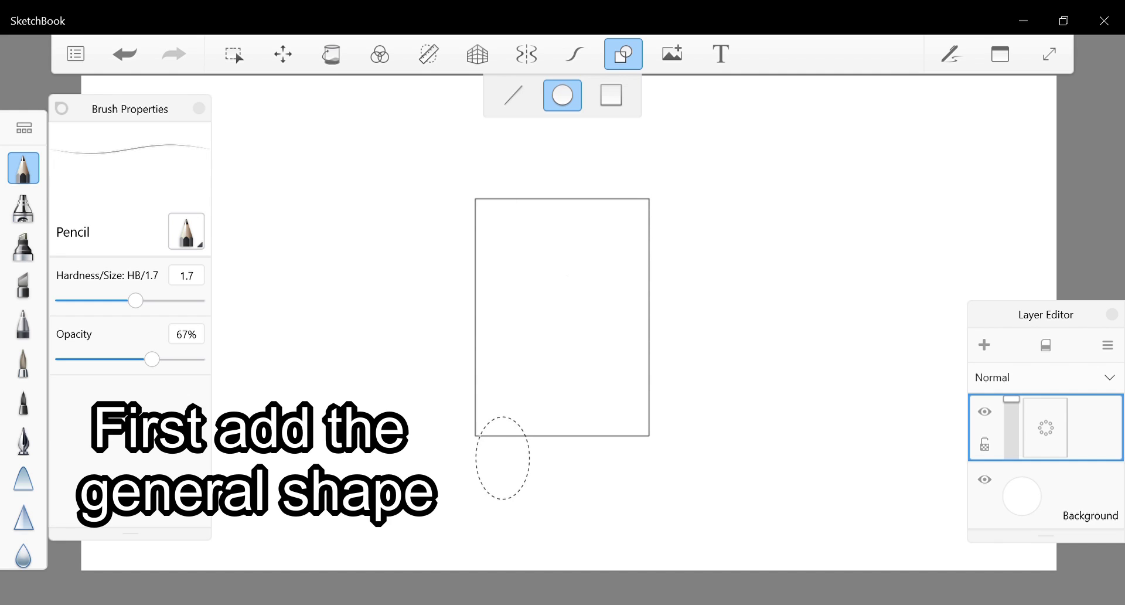
# Sketch the character's body, legs and backpack in pencil around the rectangle and the two guide ovals.
pyautogui.hotkey('ctrl', 'z')
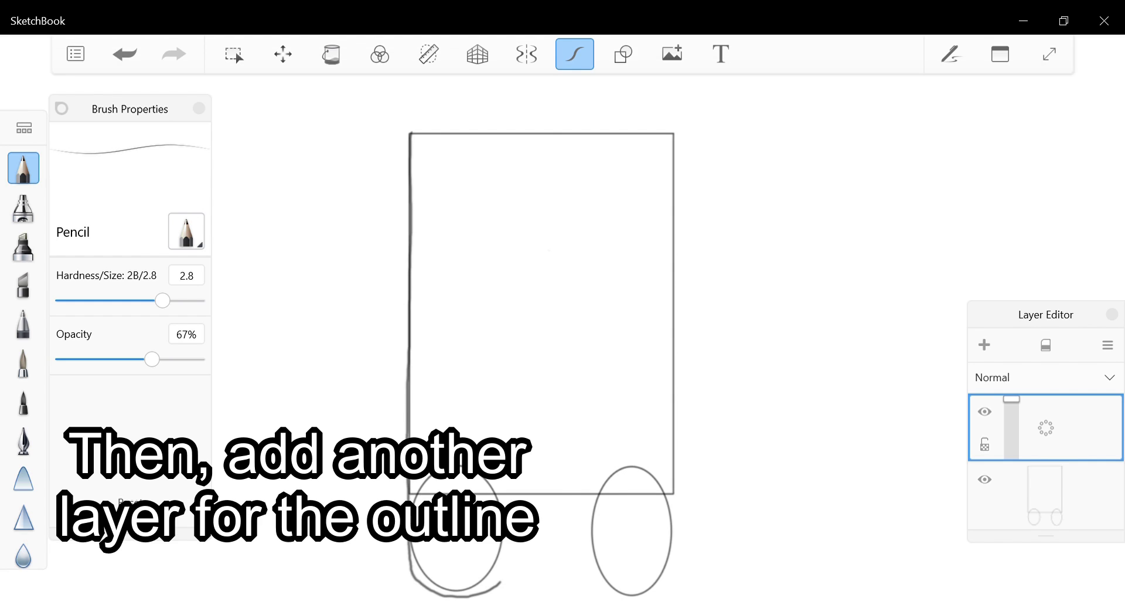
pyautogui.scroll(2, 498, 333)
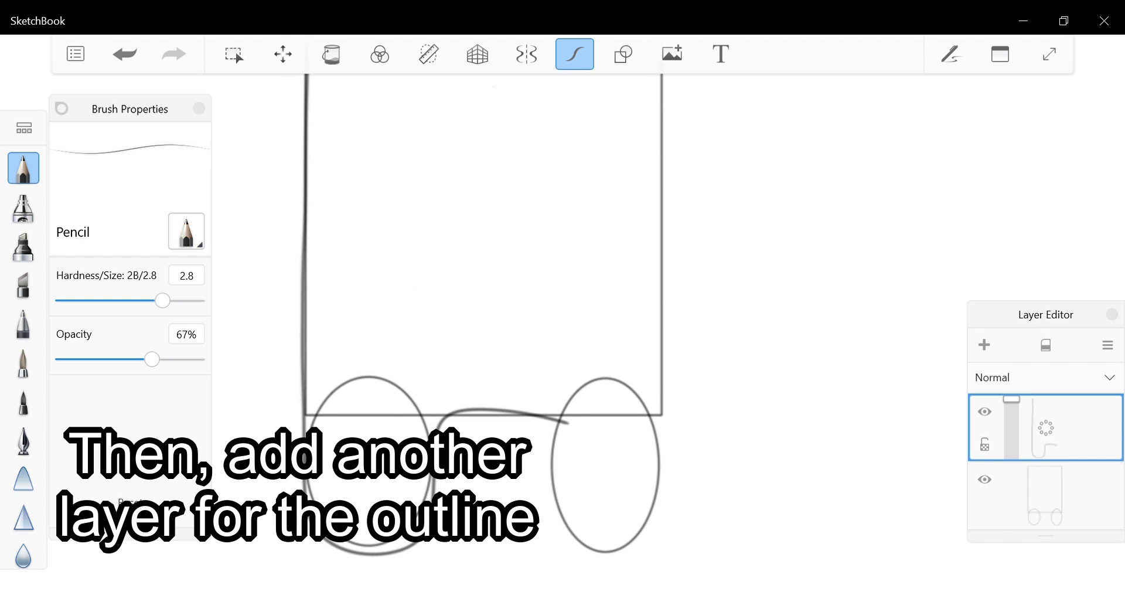
pyautogui.moveTo(483, 340); pyautogui.dragTo(510, 503)
pyautogui.moveTo(513, 163); pyautogui.dragTo(573, 169)
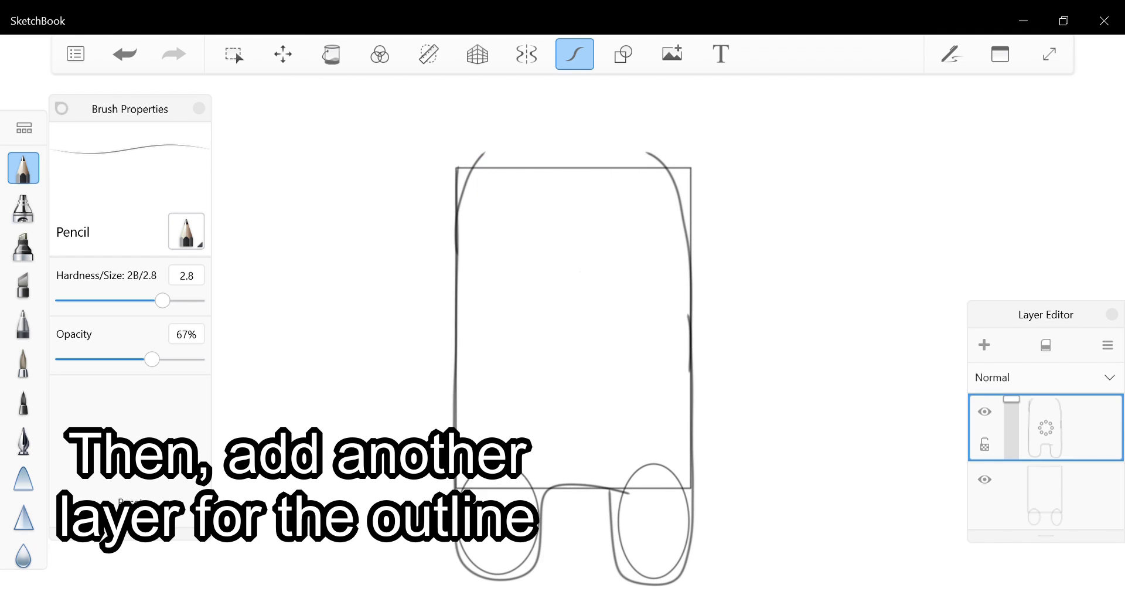
pyautogui.scroll(2, 383, 308)
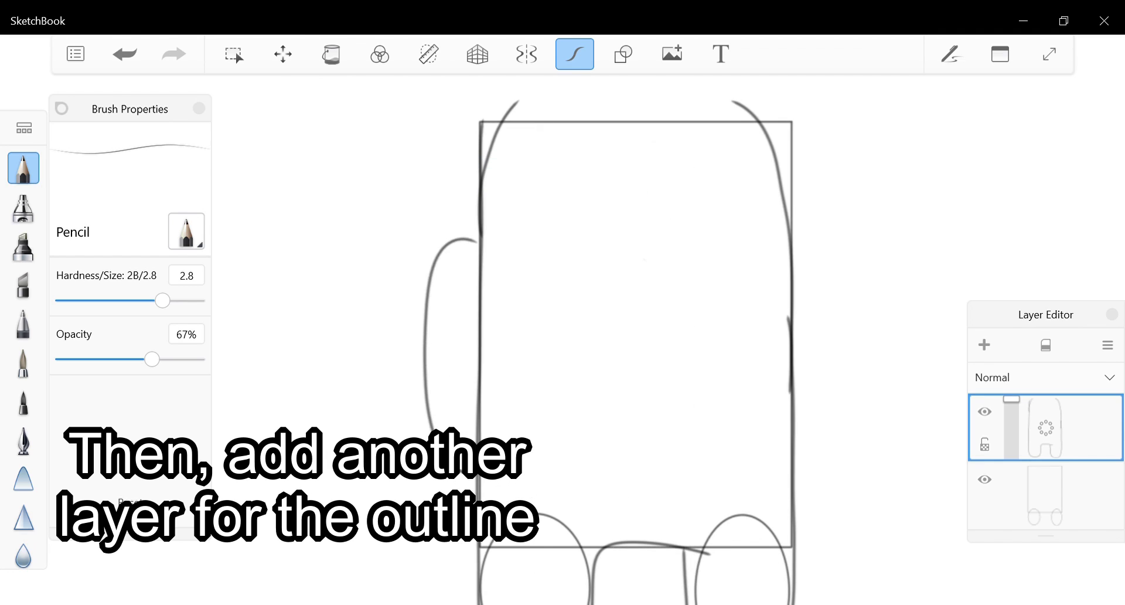
pyautogui.hotkey('ctrl', 'z')
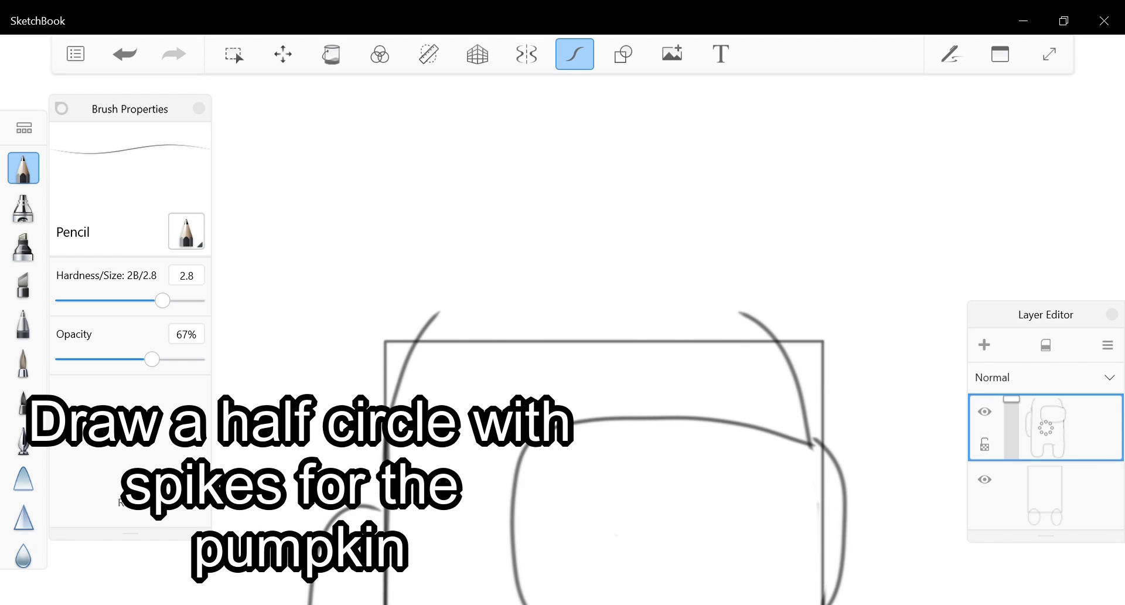
# Draw a half circle with a zigzag lower edge above the body for the pumpkin hat, and reinforce its dome.
pyautogui.moveTo(414, 331); pyautogui.dragTo(543, 129)
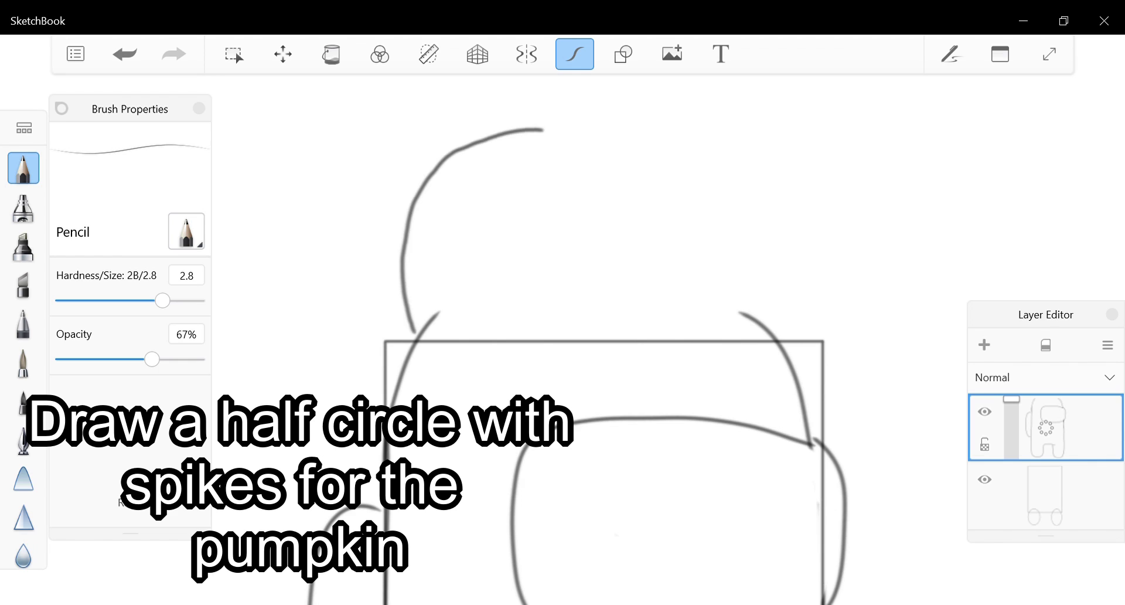
pyautogui.moveTo(613, 113)
pyautogui.mouseDown()
pyautogui.moveTo(758, 287)
pyautogui.moveTo(757, 310)
pyautogui.mouseUp()
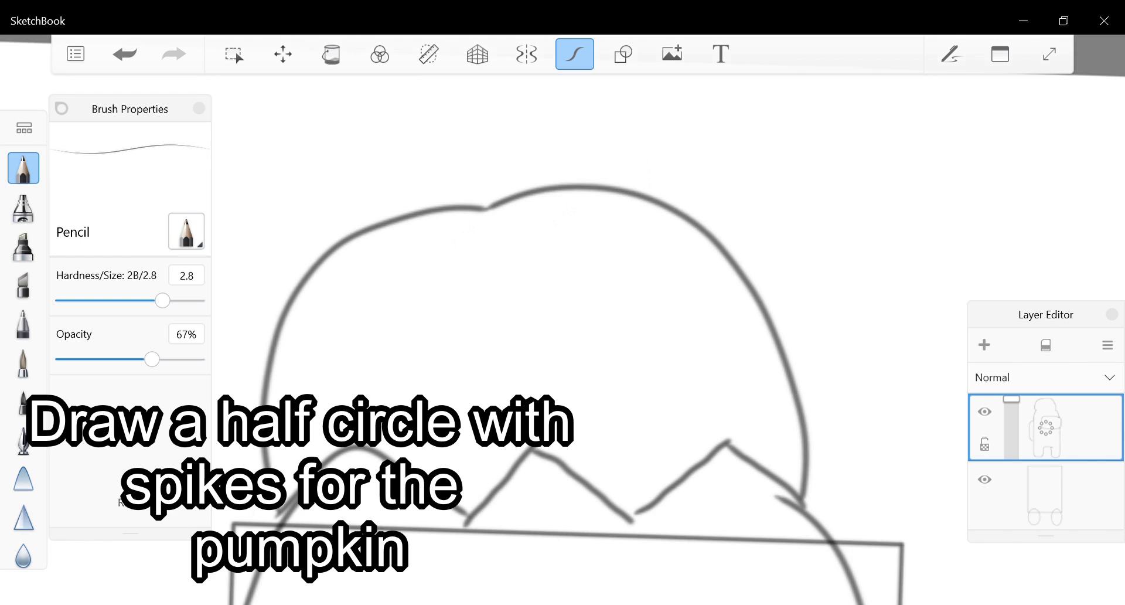
pyautogui.moveTo(490, 207)
pyautogui.mouseDown()
pyautogui.moveTo(645, 204)
pyautogui.moveTo(779, 345)
pyautogui.mouseUp()
pyautogui.moveTo(432, 203); pyautogui.dragTo(264, 405)
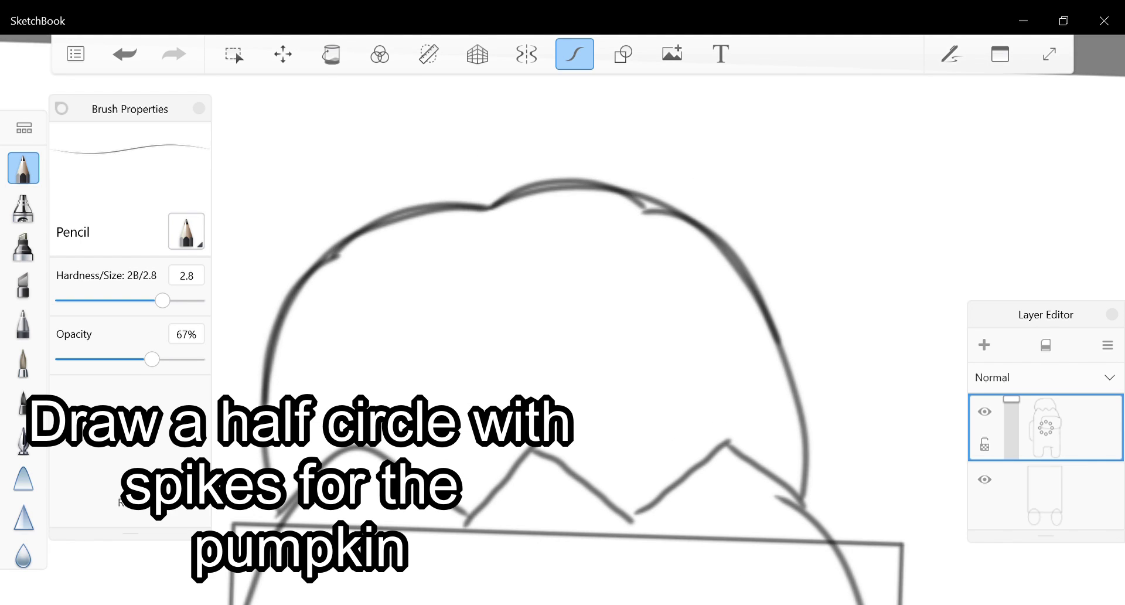
# Draw three curved rib lines down the pumpkin hat and add a short curved stem on top.
pyautogui.scroll(2, 653, 495)
pyautogui.moveTo(490, 171); pyautogui.dragTo(516, 405)
pyautogui.moveTo(650, 175); pyautogui.dragTo(718, 465)
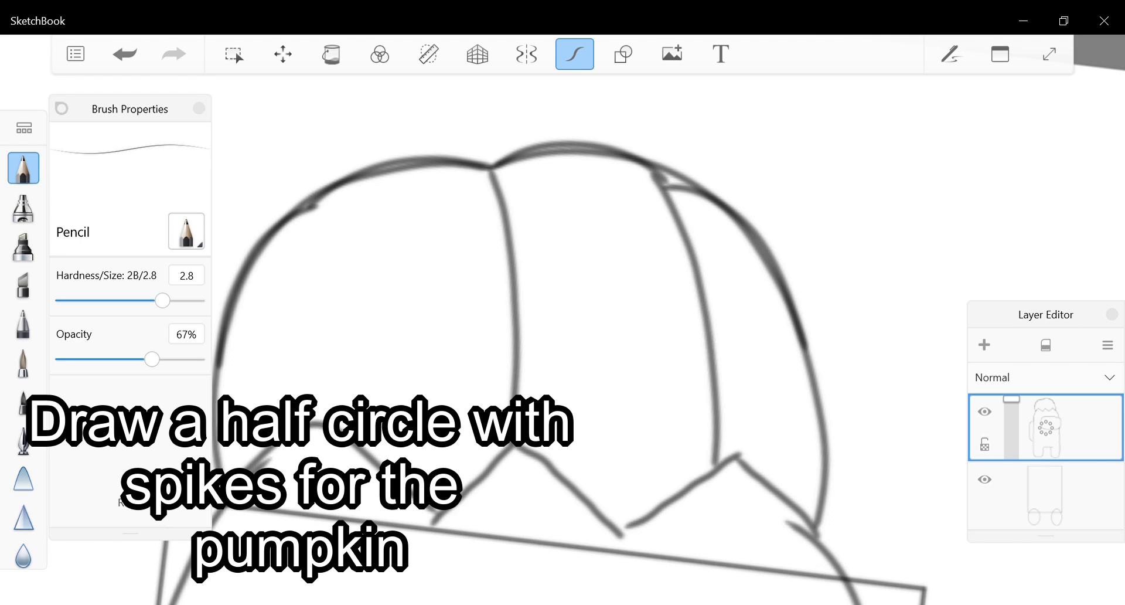
pyautogui.moveTo(327, 199); pyautogui.dragTo(284, 398)
pyautogui.scroll(-3, 562, 319)
pyautogui.scroll(3, 562, 320)
pyautogui.scroll(-4, 562, 320)
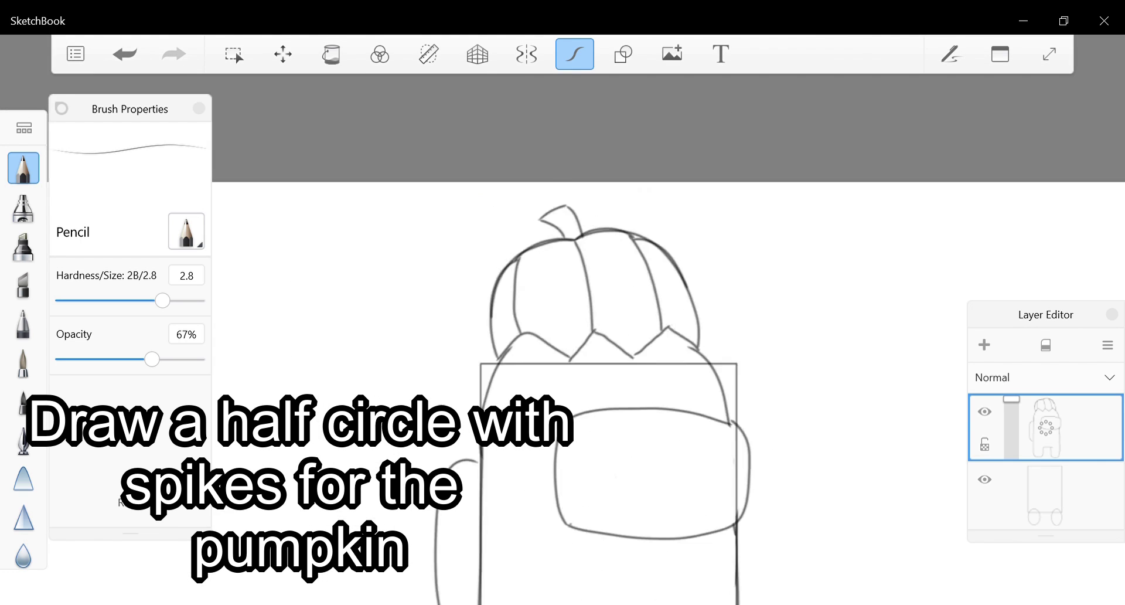
# Draw two triangular eyes on the pumpkin hat, one on either side of the centre rib.
pyautogui.scroll(6, 563, 319)
pyautogui.hotkey('ctrl', 'z')
pyautogui.moveTo(355, 271)
pyautogui.mouseDown()
pyautogui.moveTo(381, 169)
pyautogui.moveTo(478, 287)
pyautogui.moveTo(340, 324)
pyautogui.mouseUp()
pyautogui.moveTo(562, 320); pyautogui.dragTo(416, 364)
pyautogui.moveTo(562, 215); pyautogui.dragTo(543, 323)
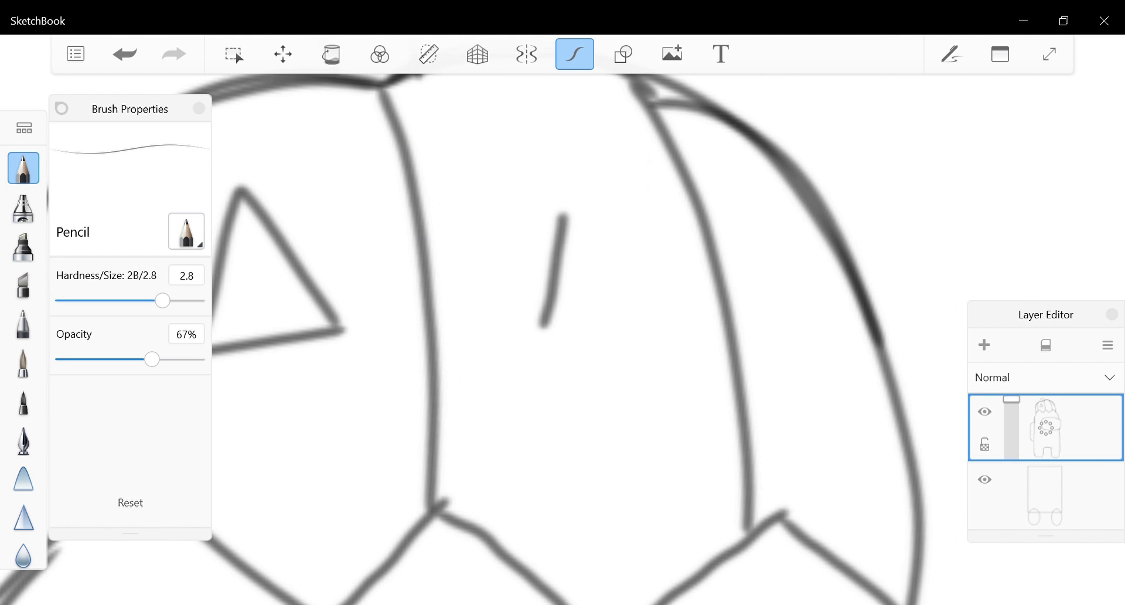
pyautogui.moveTo(572, 171); pyautogui.dragTo(664, 339)
pyautogui.moveTo(543, 327); pyautogui.dragTo(664, 343)
pyautogui.scroll(-6, 563, 328)
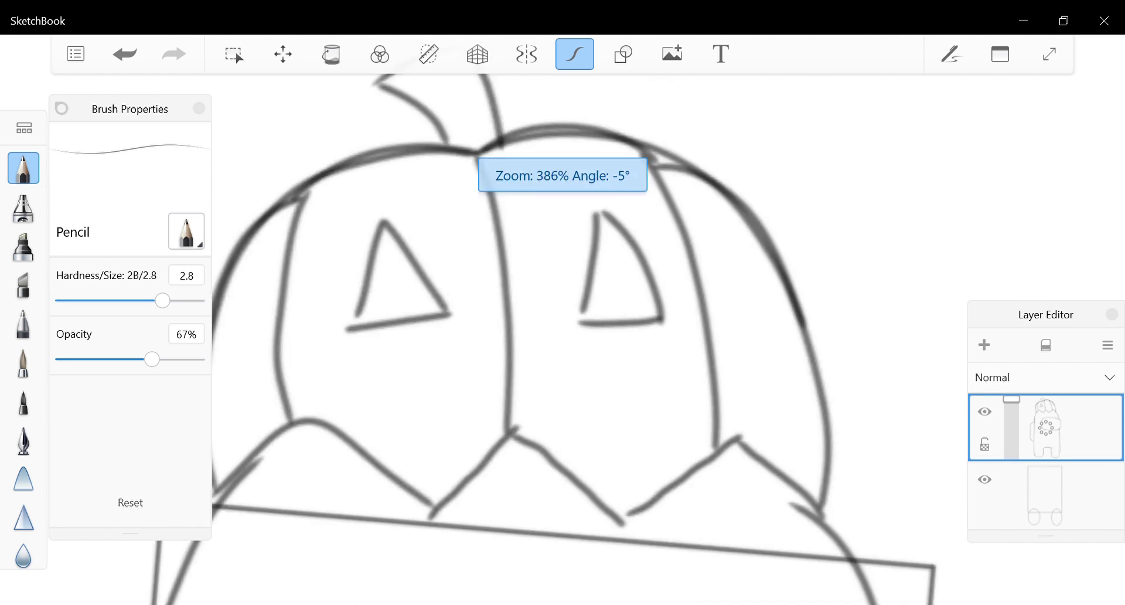
# Delete the layer holding the rectangle and oval guidelines, keeping the pencil outline layer.
pyautogui.click(1045, 495)
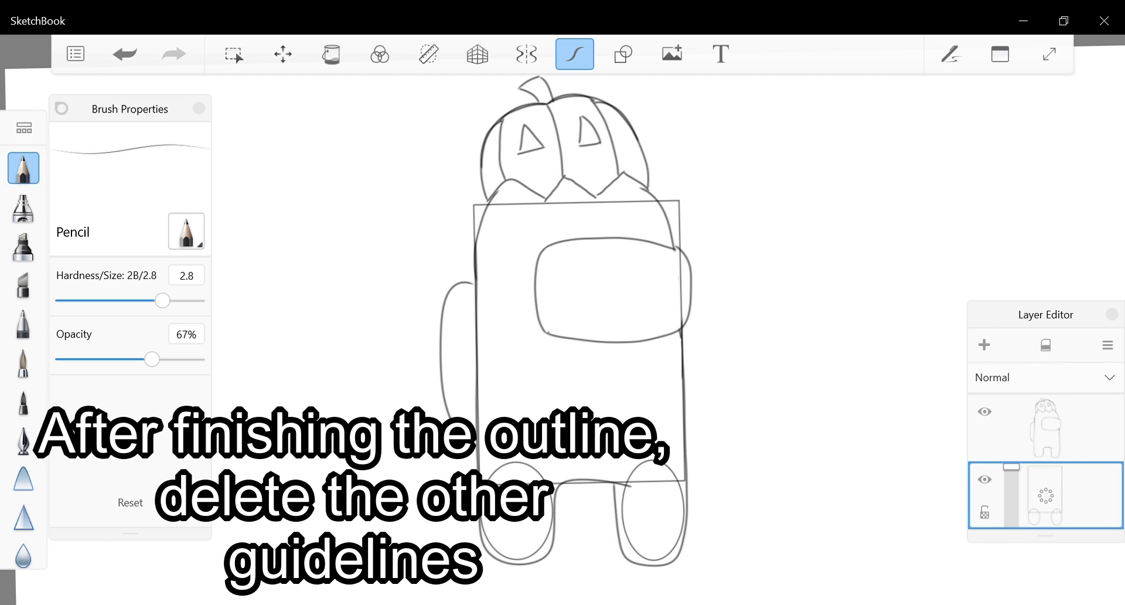
pyautogui.click(1045, 495)
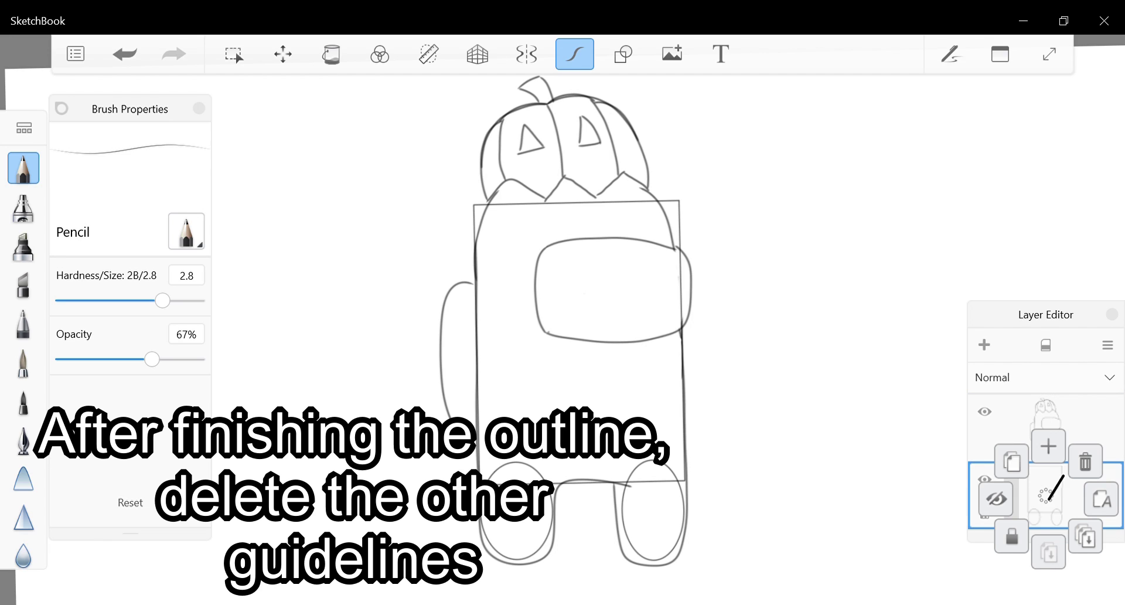
pyautogui.click(1084, 461)
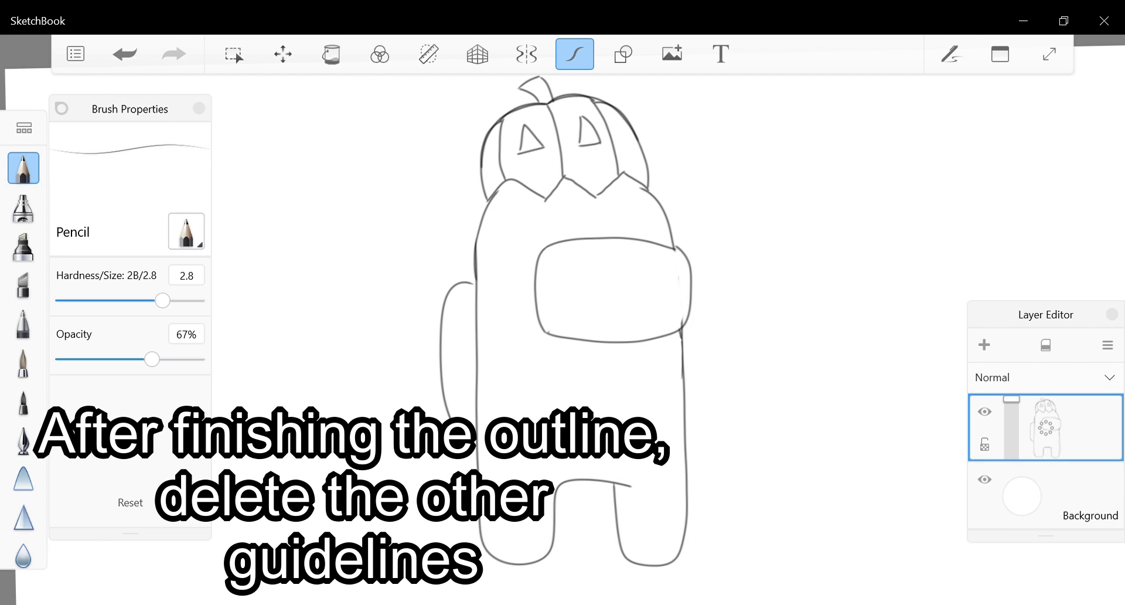
# Add a new layer and trace the body sides and legs in black with the Felt Pen at size 8.2.
pyautogui.moveTo(580, 328); pyautogui.dragTo(562, 333)
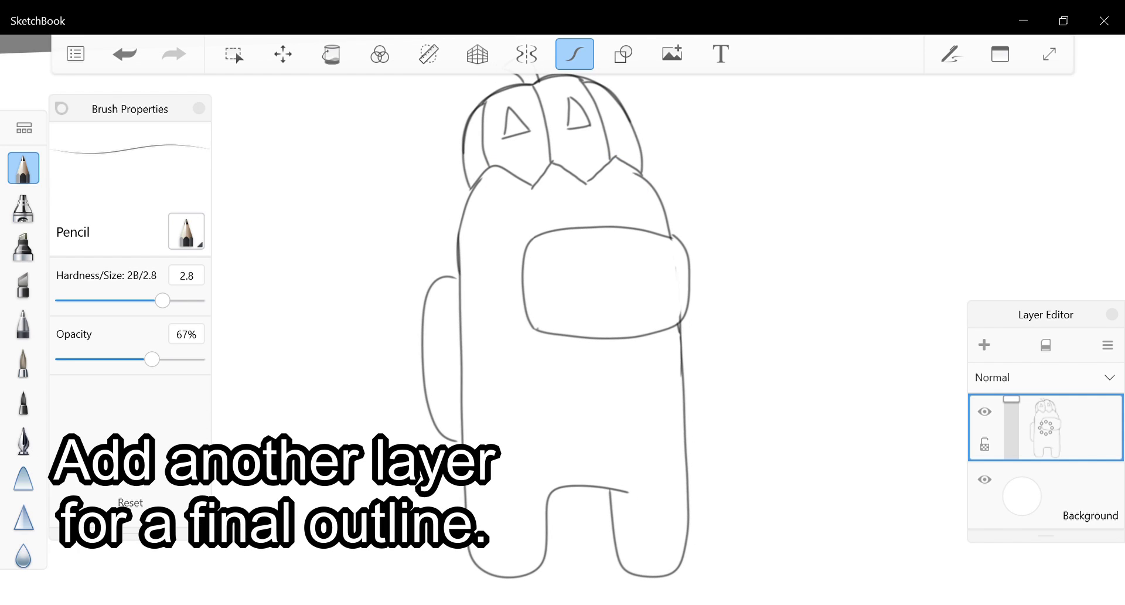
pyautogui.hotkey('ctrl', 'l')
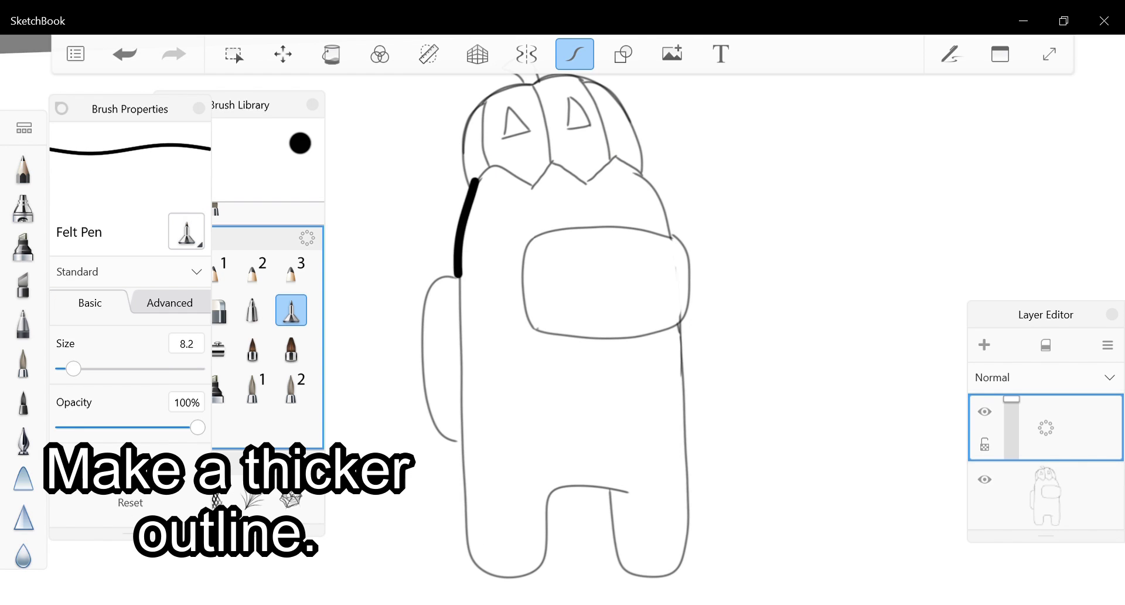
pyautogui.hotkey('ctrl', 'z')
pyautogui.scroll(2, 527, 328)
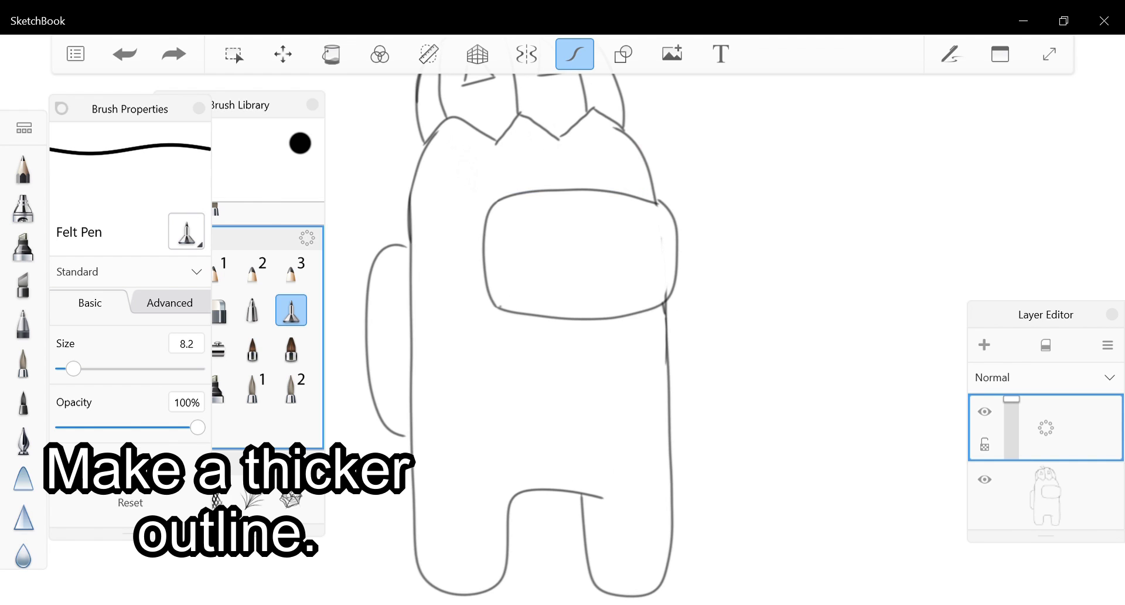
pyautogui.moveTo(443, 130); pyautogui.dragTo(413, 297)
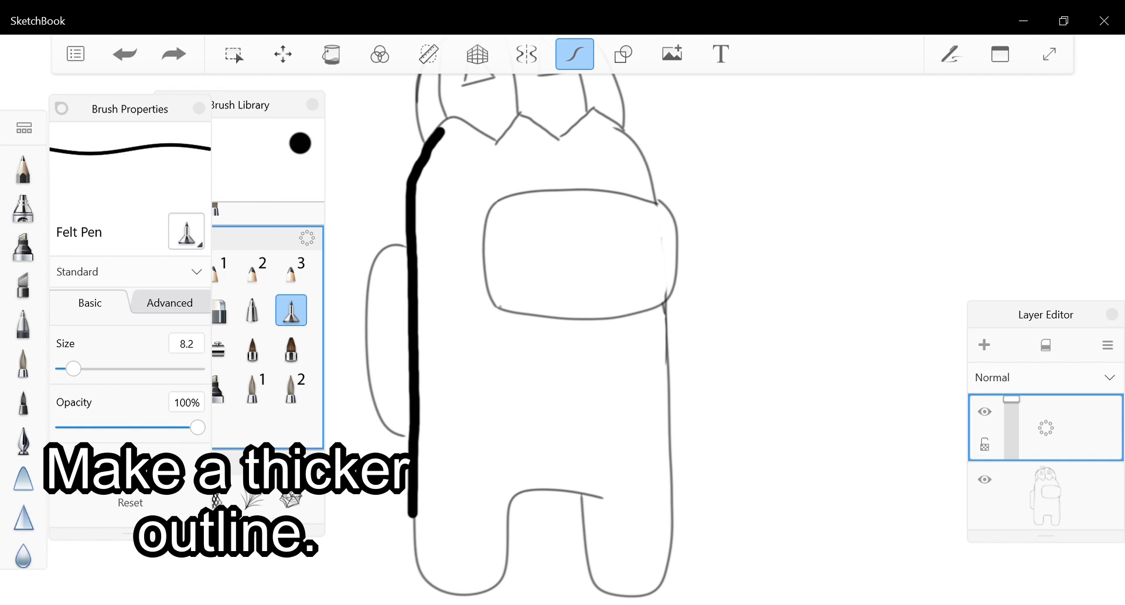
pyautogui.scroll(-3, 527, 328)
pyautogui.moveTo(507, 391)
pyautogui.mouseDown()
pyautogui.moveTo(588, 401)
pyautogui.moveTo(521, 502)
pyautogui.moveTo(588, 529)
pyautogui.moveTo(621, 508)
pyautogui.moveTo(637, 135)
pyautogui.mouseUp()
# Trace the visor with a thick black outline, redoing the strokes until its shape closes.
pyautogui.scroll(2, 788, 397)
pyautogui.scroll(3, 528, 328)
pyautogui.moveTo(381, 200)
pyautogui.mouseDown()
pyautogui.moveTo(414, 170)
pyautogui.moveTo(685, 243)
pyautogui.moveTo(418, 364)
pyautogui.mouseUp()
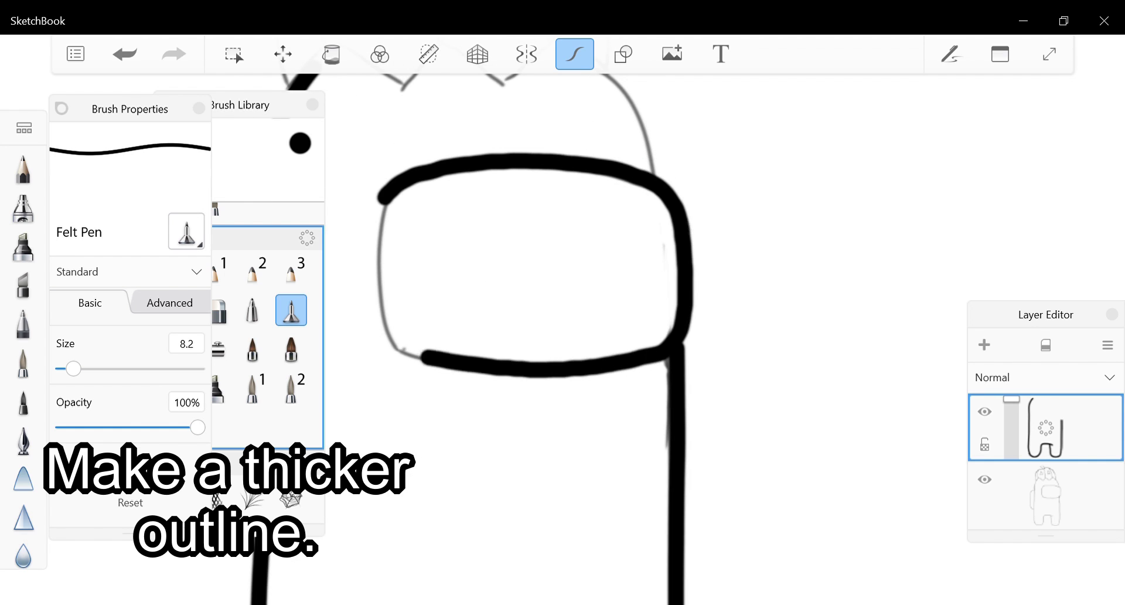
pyautogui.hotkey('ctrl', 'z')
pyautogui.moveTo(396, 183)
pyautogui.mouseDown()
pyautogui.moveTo(647, 186)
pyautogui.moveTo(680, 345)
pyautogui.moveTo(379, 326)
pyautogui.moveTo(498, 375)
pyautogui.moveTo(697, 341)
pyautogui.mouseUp()
pyautogui.scroll(5, 580, 328)
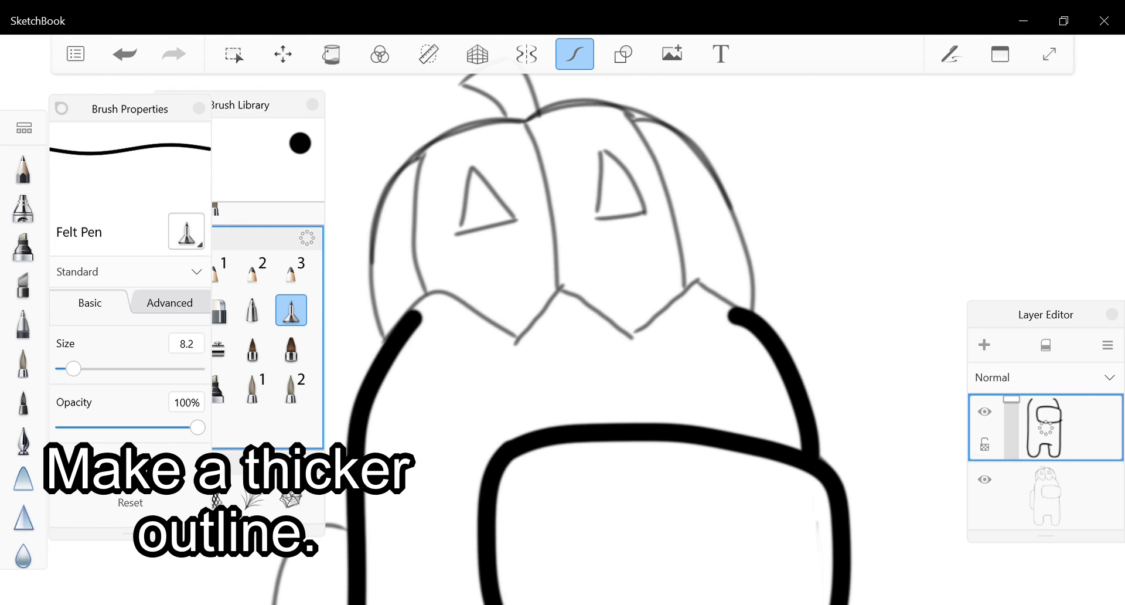
# Trace the pumpkin hat's dome, zigzag edge and stem in thick black.
pyautogui.scroll(2, 580, 328)
pyautogui.moveTo(545, 171)
pyautogui.mouseDown()
pyautogui.moveTo(415, 209)
pyautogui.moveTo(375, 367)
pyautogui.moveTo(382, 399)
pyautogui.moveTo(415, 373)
pyautogui.moveTo(484, 382)
pyautogui.moveTo(530, 412)
pyautogui.moveTo(581, 357)
pyautogui.moveTo(653, 410)
pyautogui.moveTo(779, 387)
pyautogui.mouseUp()
pyautogui.moveTo(509, 187)
pyautogui.mouseDown()
pyautogui.moveTo(697, 213)
pyautogui.moveTo(785, 419)
pyautogui.mouseUp()
pyautogui.scroll(2, 586, 328)
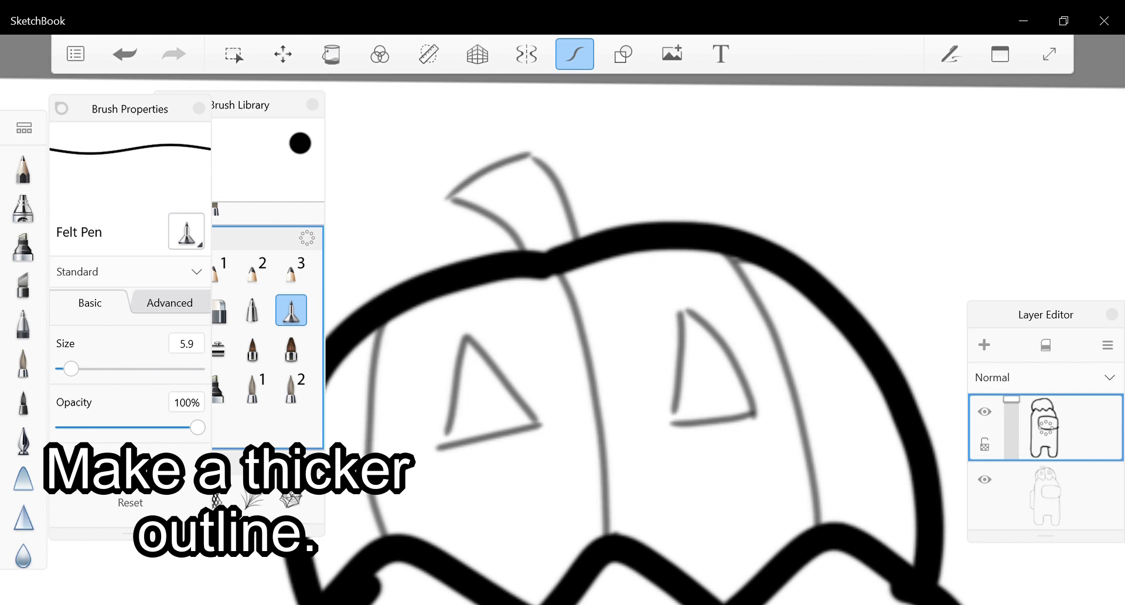
pyautogui.moveTo(445, 196)
pyautogui.mouseDown()
pyautogui.moveTo(577, 240)
pyautogui.moveTo(545, 252)
pyautogui.mouseUp()
pyautogui.scroll(-3, 585, 328)
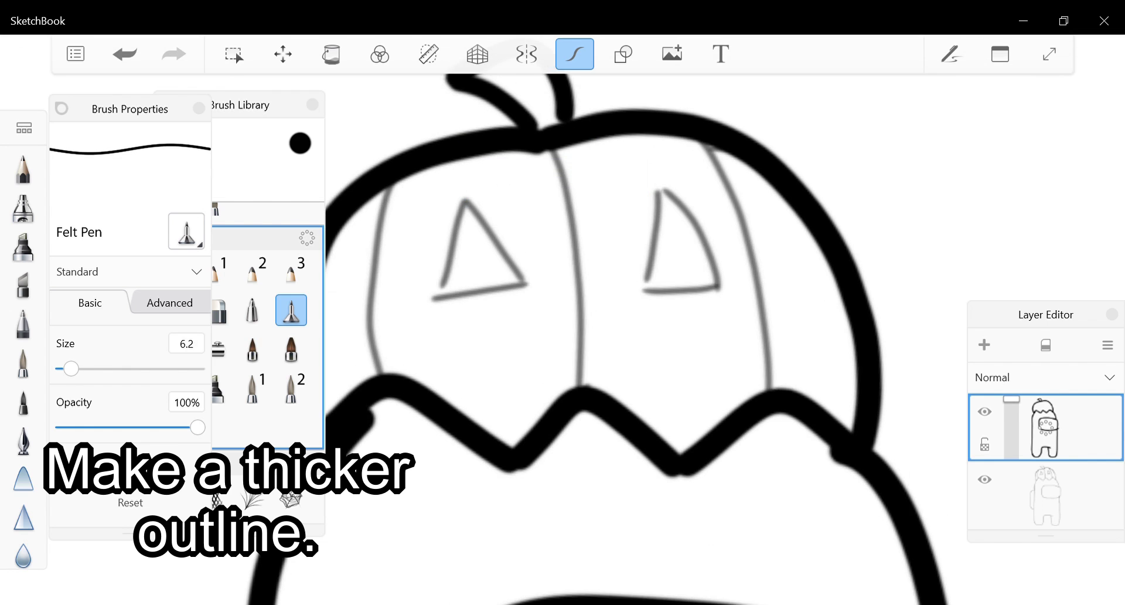
# Trace both triangular pumpkin eyes in black with the Felt Pen.
pyautogui.moveTo(465, 201)
pyautogui.mouseDown()
pyautogui.moveTo(520, 284)
pyautogui.moveTo(434, 298)
pyautogui.mouseUp()
pyautogui.scroll(2, 585, 328)
pyautogui.moveTo(662, 190)
pyautogui.mouseDown()
pyautogui.moveTo(645, 290)
pyautogui.moveTo(718, 287)
pyautogui.mouseUp()
pyautogui.scroll(1, 586, 328)
# Trace the three curved pumpkin ribs in black with the Felt Pen at size 4.6.
pyautogui.scroll(-2, 586, 329)
pyautogui.moveTo(569, 176)
pyautogui.mouseDown()
pyautogui.moveTo(589, 196)
pyautogui.moveTo(618, 404)
pyautogui.mouseUp()
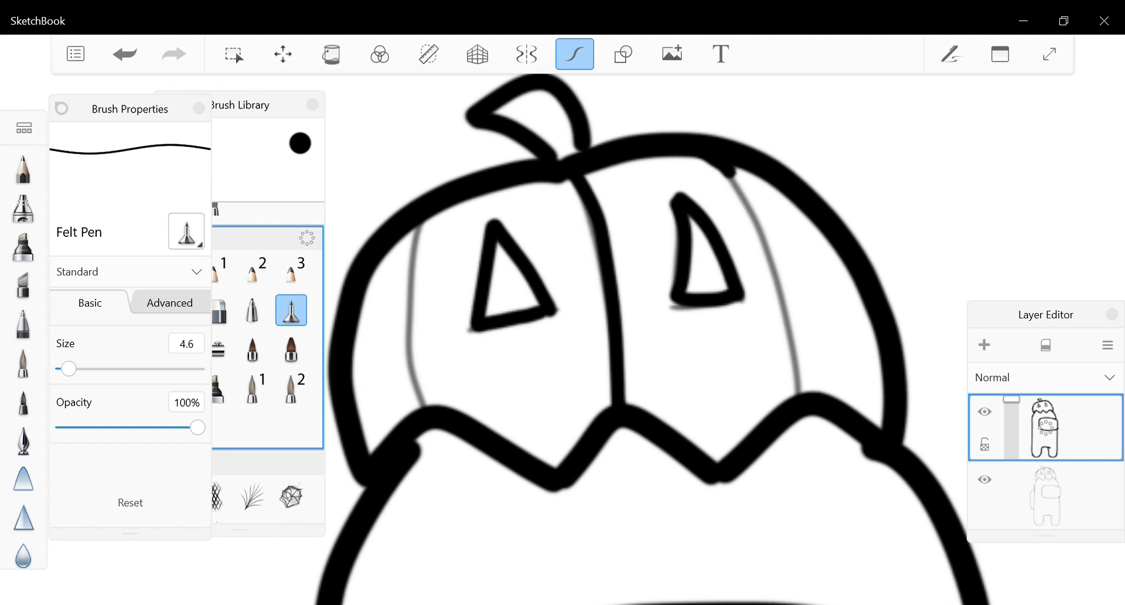
pyautogui.moveTo(727, 171); pyautogui.dragTo(799, 399)
pyautogui.moveTo(419, 225)
pyautogui.mouseDown()
pyautogui.moveTo(407, 336)
pyautogui.moveTo(424, 407)
pyautogui.mouseUp()
# Trace the backpack outline in black with the Felt Pen at size 9.0.
pyautogui.scroll(-5, 586, 328)
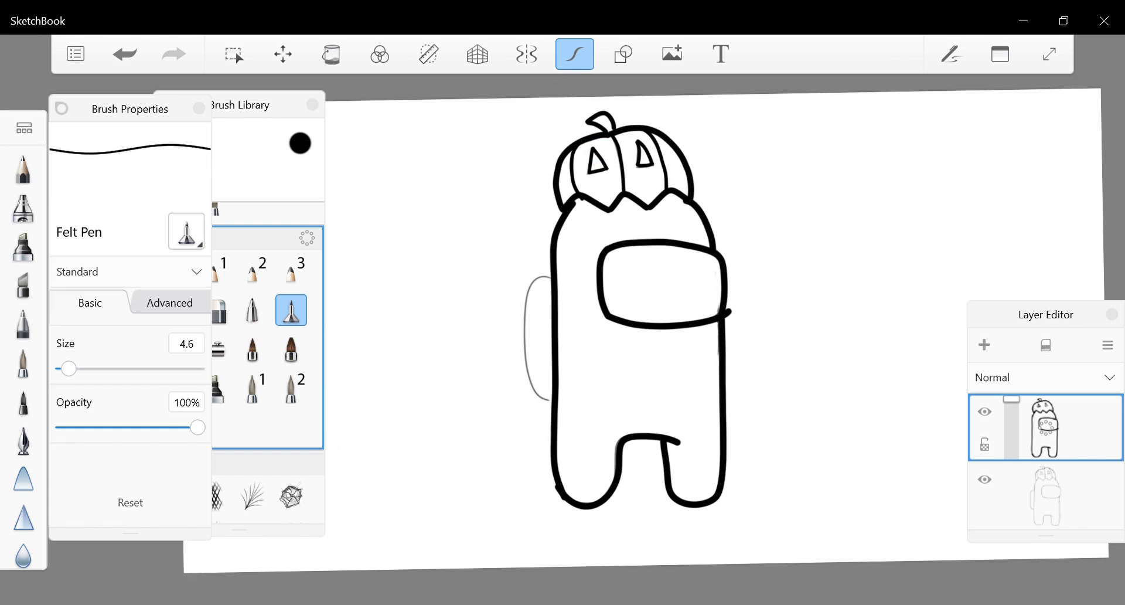
pyautogui.scroll(3, 557, 313)
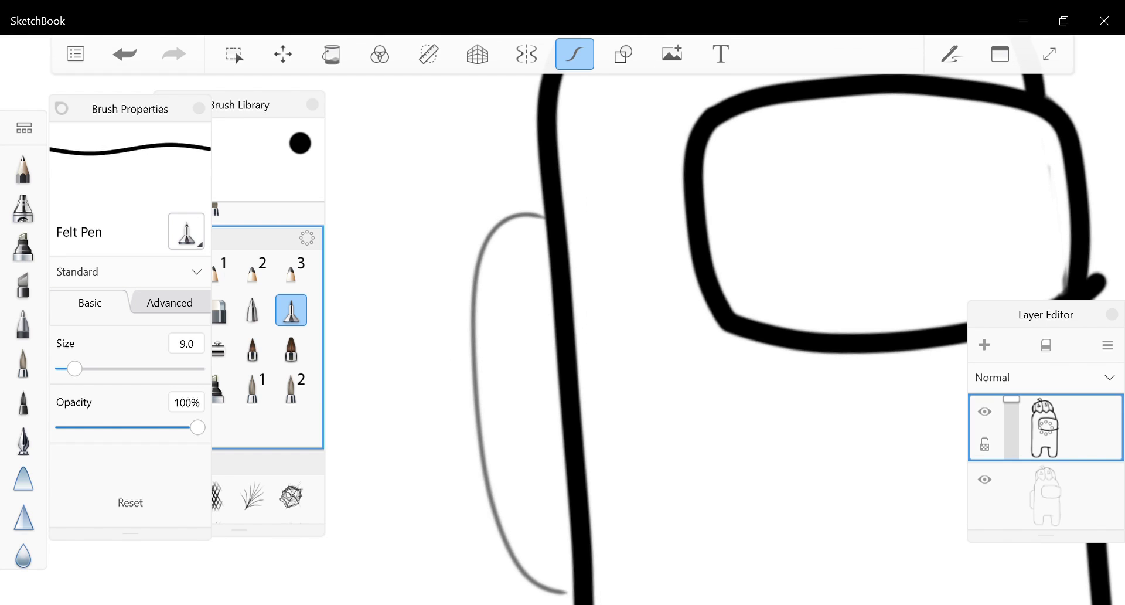
pyautogui.moveTo(545, 215)
pyautogui.mouseDown()
pyautogui.moveTo(472, 284)
pyautogui.moveTo(478, 492)
pyautogui.moveTo(565, 592)
pyautogui.mouseUp()
# Start colouring the torso orange with Manga Watercolor Square at size 20.9, and move the colouring layer behind the outline layer.
pyautogui.scroll(-3, 586, 328)
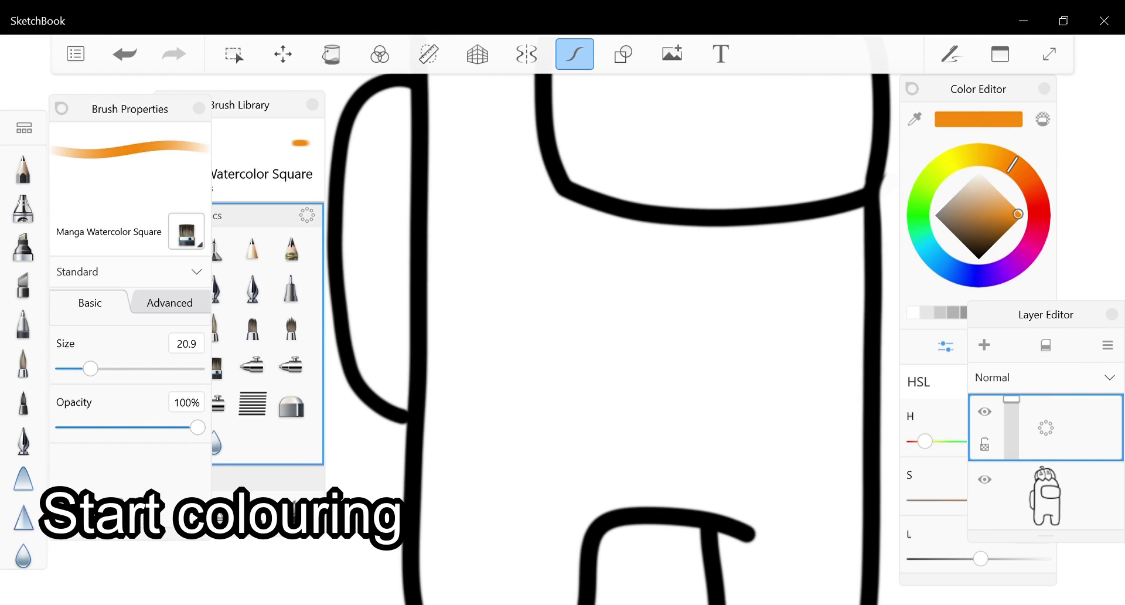
pyautogui.moveTo(486, 211)
pyautogui.mouseDown()
pyautogui.moveTo(485, 422)
pyautogui.moveTo(458, 328)
pyautogui.moveTo(445, 346)
pyautogui.moveTo(463, 492)
pyautogui.moveTo(438, 352)
pyautogui.moveTo(436, 515)
pyautogui.mouseUp()
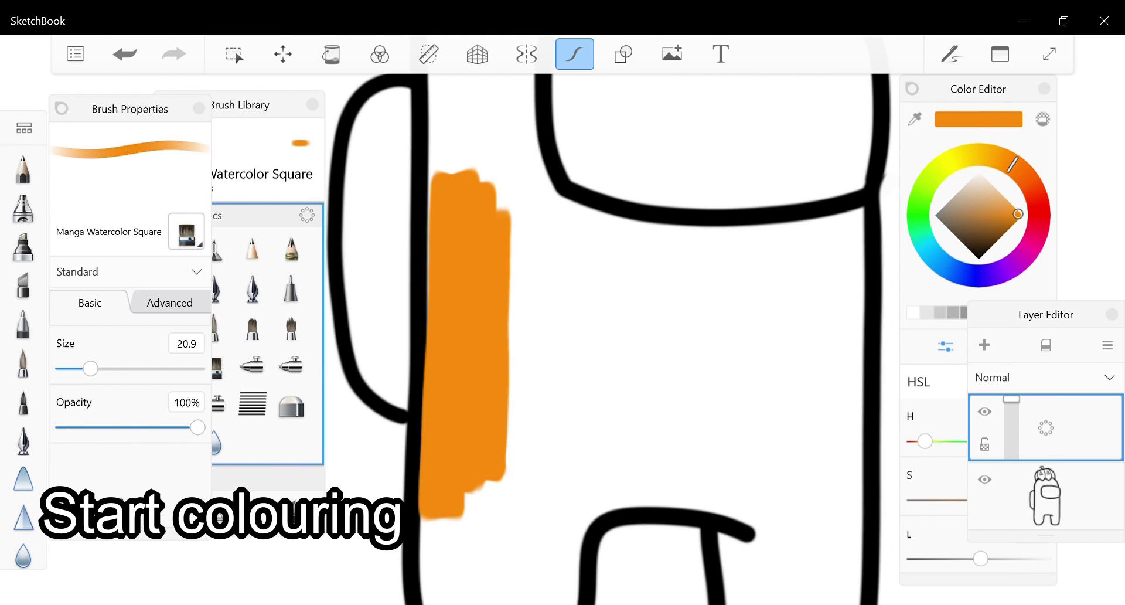
pyautogui.moveTo(1090, 428); pyautogui.dragTo(1105, 495)
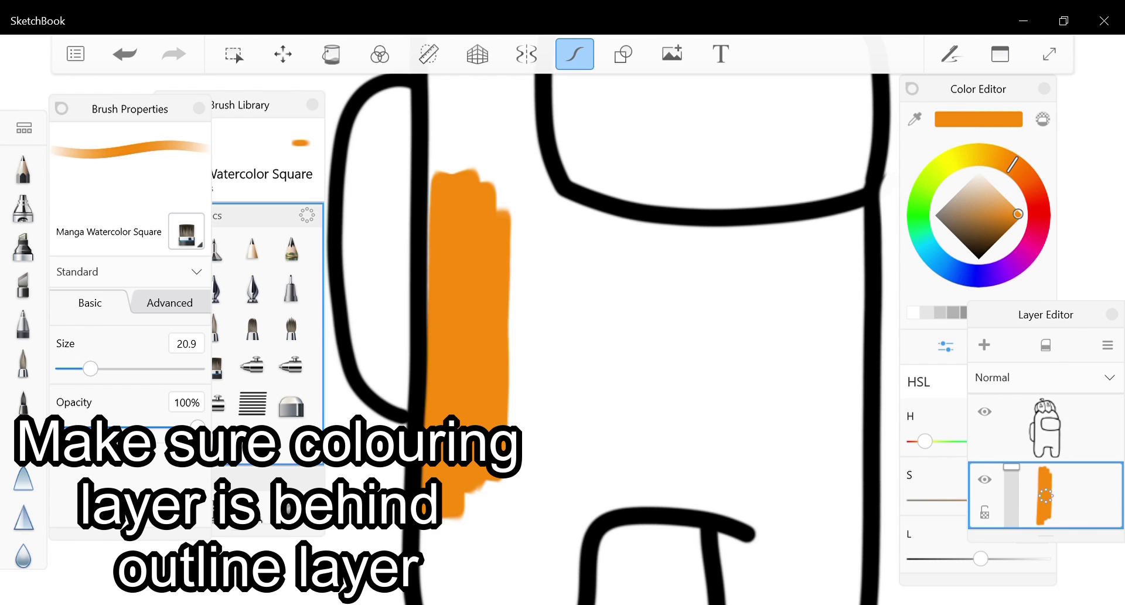
# Fill the backpack and the torso beside and below the visor with orange, raising the brush size to 31.6.
pyautogui.moveTo(510, 257)
pyautogui.mouseDown()
pyautogui.moveTo(738, 292)
pyautogui.moveTo(527, 469)
pyautogui.moveTo(732, 498)
pyautogui.mouseUp()
pyautogui.moveTo(586, 293); pyautogui.dragTo(603, 516)
pyautogui.moveTo(468, 468); pyautogui.dragTo(463, 504)
pyautogui.moveTo(387, 556)
pyautogui.mouseDown()
pyautogui.moveTo(375, 293)
pyautogui.moveTo(352, 586)
pyautogui.mouseUp()
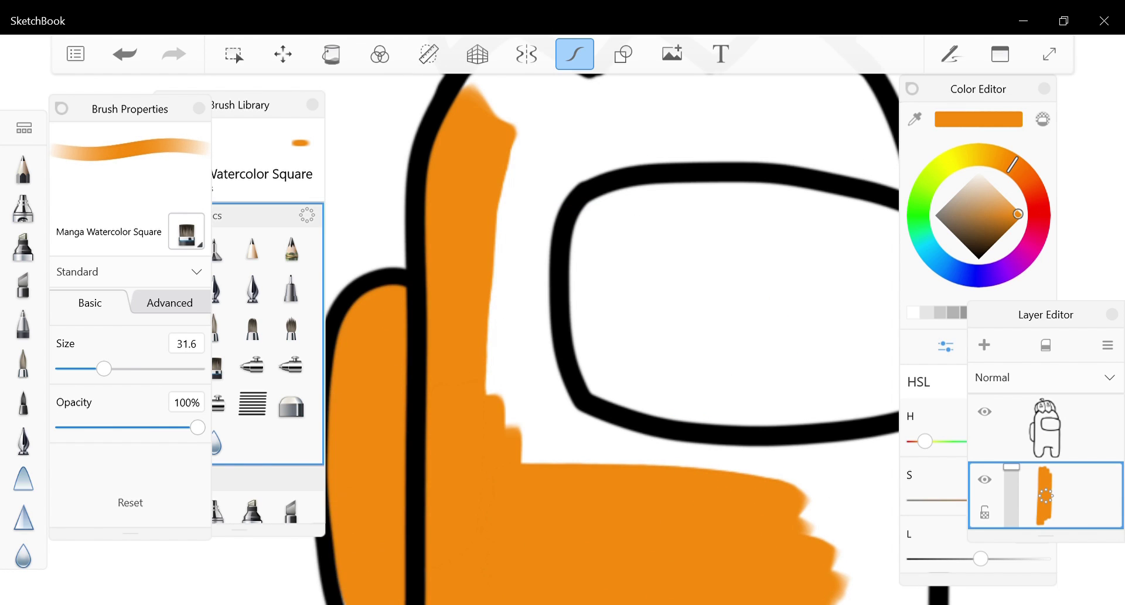
pyautogui.scroll(-3, 586, 351)
pyautogui.moveTo(469, 199)
pyautogui.mouseDown()
pyautogui.moveTo(527, 428)
pyautogui.moveTo(674, 433)
pyautogui.moveTo(738, 446)
pyautogui.mouseUp()
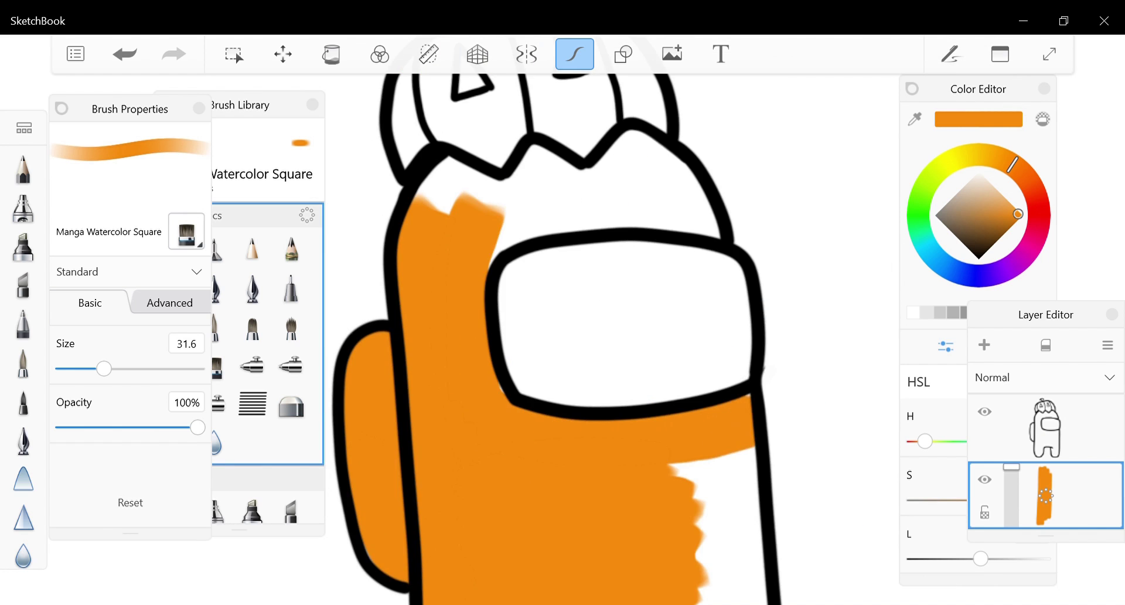
# Fill the rest of the lower torso and both legs with orange, closing the white gaps.
pyautogui.scroll(3, 586, 351)
pyautogui.moveTo(645, 287); pyautogui.dragTo(645, 533)
pyautogui.moveTo(685, 281); pyautogui.dragTo(685, 528)
pyautogui.scroll(-3, 586, 351)
pyautogui.scroll(3, 586, 351)
pyautogui.moveTo(586, 351)
pyautogui.mouseDown()
pyautogui.moveTo(644, 528)
pyautogui.moveTo(732, 381)
pyautogui.mouseUp()
pyautogui.scroll(1, 586, 352)
pyautogui.scroll(-1, 586, 352)
pyautogui.moveTo(457, 304)
pyautogui.mouseDown()
pyautogui.moveTo(446, 434)
pyautogui.moveTo(586, 527)
pyautogui.mouseUp()
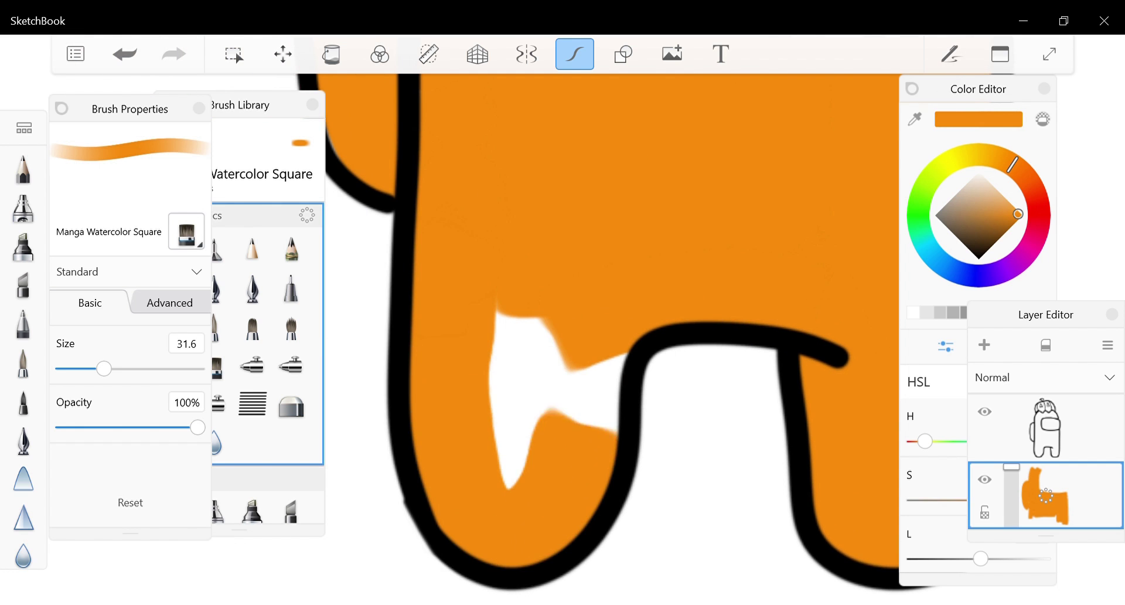
pyautogui.moveTo(585, 328); pyautogui.dragTo(527, 434)
# Fill the remaining upper body above the visor with orange up to the pumpkin's zigzag edge.
pyautogui.scroll(-2, 515, 466)
pyautogui.scroll(-2, 515, 467)
pyautogui.scroll(3, 527, 234)
pyautogui.moveTo(405, 269)
pyautogui.mouseDown()
pyautogui.moveTo(644, 252)
pyautogui.moveTo(832, 211)
pyautogui.mouseUp()
pyautogui.scroll(1, 562, 322)
pyautogui.moveTo(410, 316)
pyautogui.mouseDown()
pyautogui.moveTo(755, 223)
pyautogui.moveTo(844, 305)
pyautogui.mouseUp()
pyautogui.scroll(2, 562, 322)
pyautogui.moveTo(691, 246); pyautogui.dragTo(761, 339)
pyautogui.moveTo(720, 310); pyautogui.dragTo(762, 363)
pyautogui.scroll(-3, 644, 352)
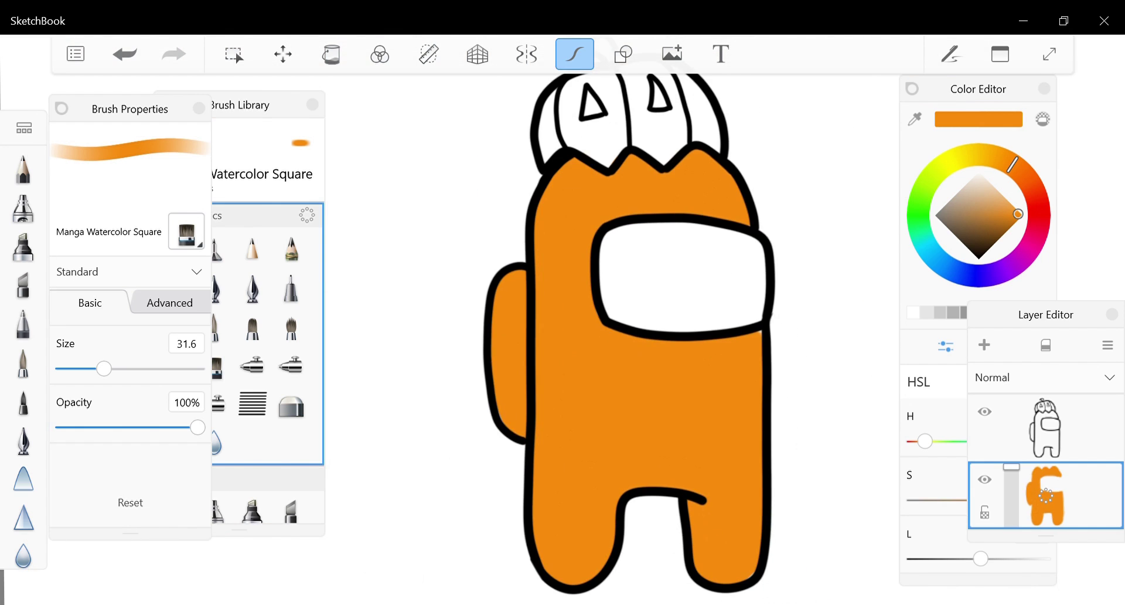
# Change the colour to red-orange (H 19, S 100, L 45) and start filling the pumpkin's left segments at brush size 18.4.
pyautogui.scroll(3, 563, 322)
pyautogui.click(919, 381)
pyautogui.click(937, 389)
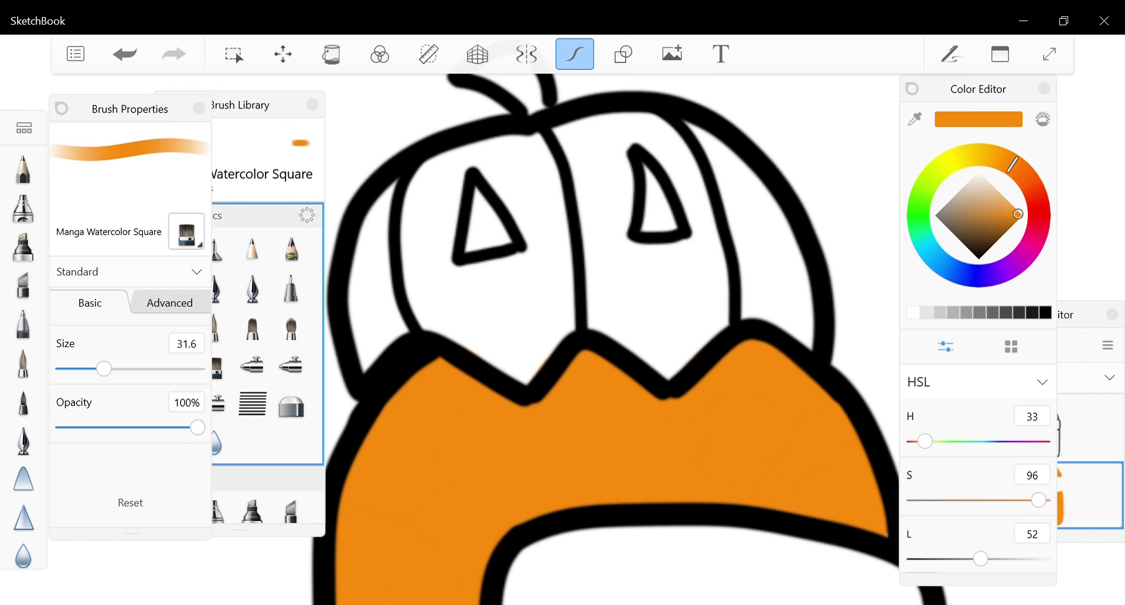
pyautogui.click(1033, 189)
pyautogui.scroll(1, 563, 322)
pyautogui.moveTo(469, 179)
pyautogui.mouseDown()
pyautogui.moveTo(381, 316)
pyautogui.moveTo(364, 410)
pyautogui.mouseUp()
pyautogui.moveTo(462, 308)
pyautogui.mouseDown()
pyautogui.moveTo(419, 378)
pyautogui.moveTo(550, 439)
pyautogui.moveTo(656, 334)
pyautogui.moveTo(469, 351)
pyautogui.moveTo(621, 304)
pyautogui.moveTo(446, 246)
pyautogui.moveTo(490, 181)
pyautogui.moveTo(609, 281)
pyautogui.moveTo(586, 164)
pyautogui.mouseUp()
# Try to fill the pumpkin's right middle segment with red-orange, then undo the last three strokes.
pyautogui.moveTo(650, 199); pyautogui.dragTo(656, 387)
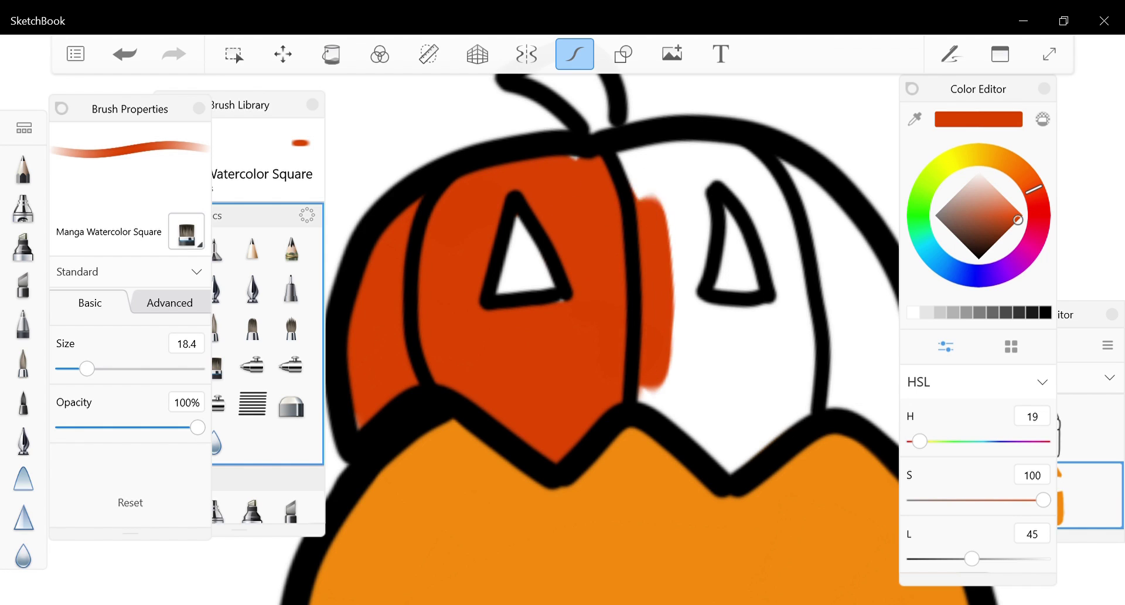
pyautogui.moveTo(630, 152)
pyautogui.mouseDown()
pyautogui.moveTo(762, 214)
pyautogui.moveTo(779, 404)
pyautogui.moveTo(714, 463)
pyautogui.mouseUp()
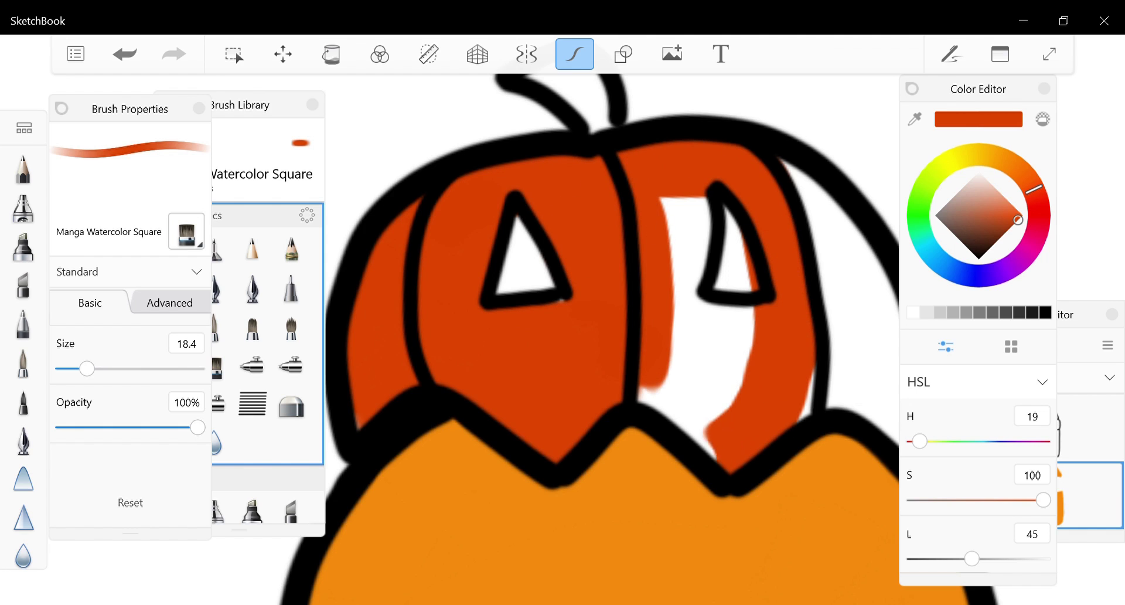
pyautogui.hotkey('ctrl', 'z')
pyautogui.hotkey('ctrl', 'z')
pyautogui.hotkey('ctrl', 'z')
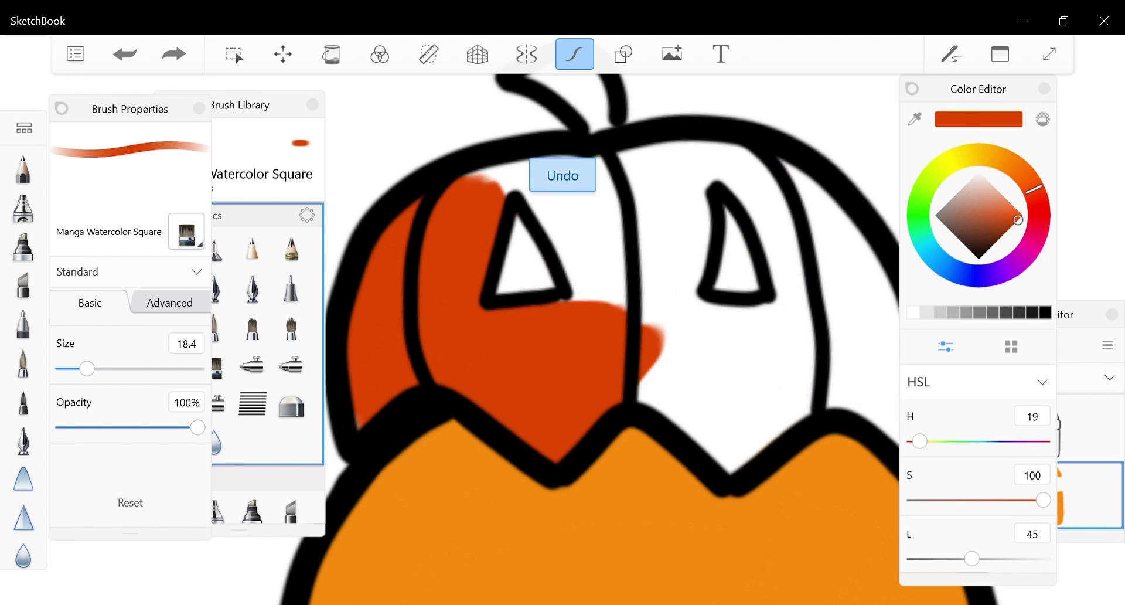
# Fill the rest of the pumpkin's segments with red-orange around both triangular eyes and down to the zigzag edge.
pyautogui.moveTo(469, 194)
pyautogui.mouseDown()
pyautogui.moveTo(750, 169)
pyautogui.moveTo(796, 299)
pyautogui.moveTo(744, 410)
pyautogui.moveTo(692, 433)
pyautogui.moveTo(650, 351)
pyautogui.moveTo(738, 375)
pyautogui.moveTo(703, 304)
pyautogui.moveTo(615, 269)
pyautogui.moveTo(680, 281)
pyautogui.mouseUp()
pyautogui.moveTo(689, 196); pyautogui.dragTo(697, 290)
pyautogui.moveTo(601, 205); pyautogui.dragTo(556, 296)
pyautogui.moveTo(703, 352); pyautogui.dragTo(541, 343)
pyautogui.moveTo(636, 141)
pyautogui.mouseDown()
pyautogui.moveTo(732, 275)
pyautogui.moveTo(764, 374)
pyautogui.mouseUp()
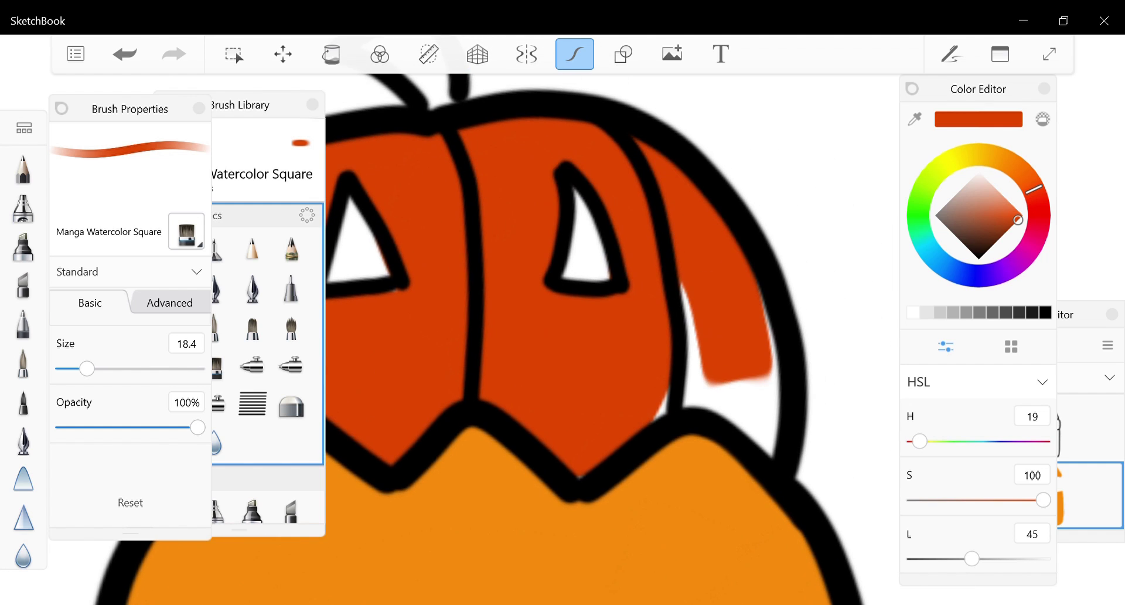
pyautogui.moveTo(659, 410)
pyautogui.mouseDown()
pyautogui.moveTo(744, 387)
pyautogui.moveTo(773, 434)
pyautogui.mouseUp()
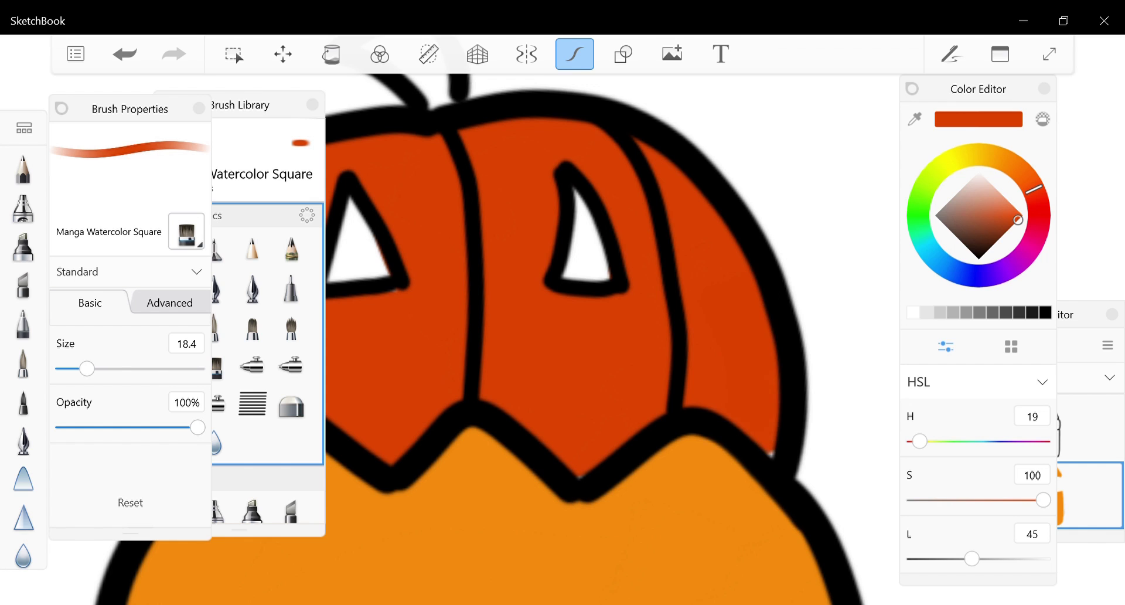
pyautogui.moveTo(586, 352); pyautogui.dragTo(632, 316)
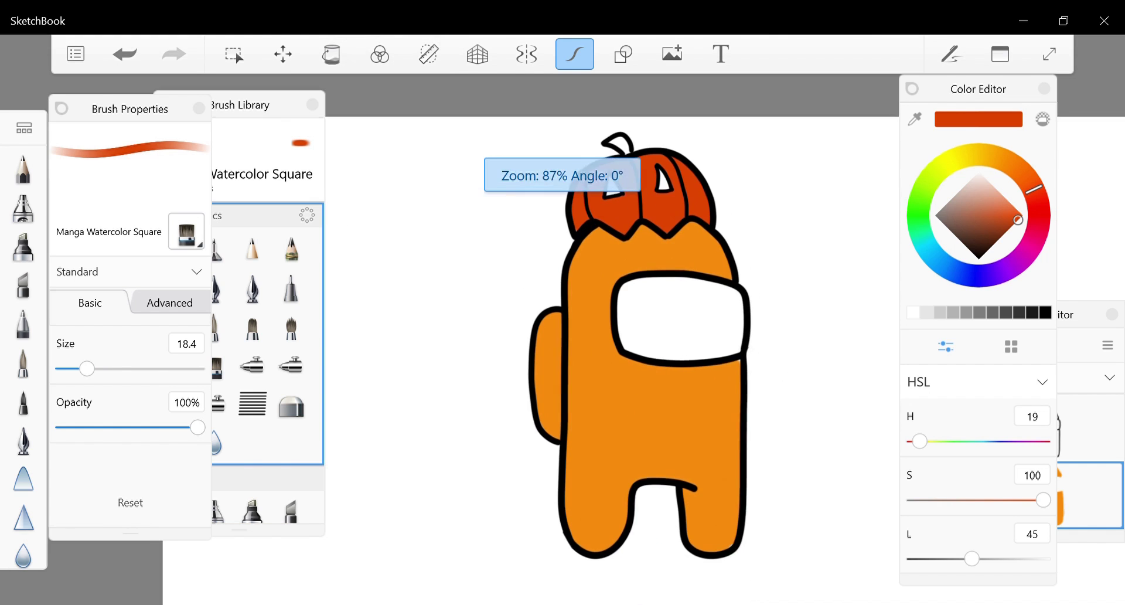
# Change the colour to green (H 101, S 45, L 36) and fill the pumpkin's stem.
pyautogui.moveTo(1034, 189); pyautogui.dragTo(919, 202)
pyautogui.moveTo(972, 558); pyautogui.dragTo(957, 558)
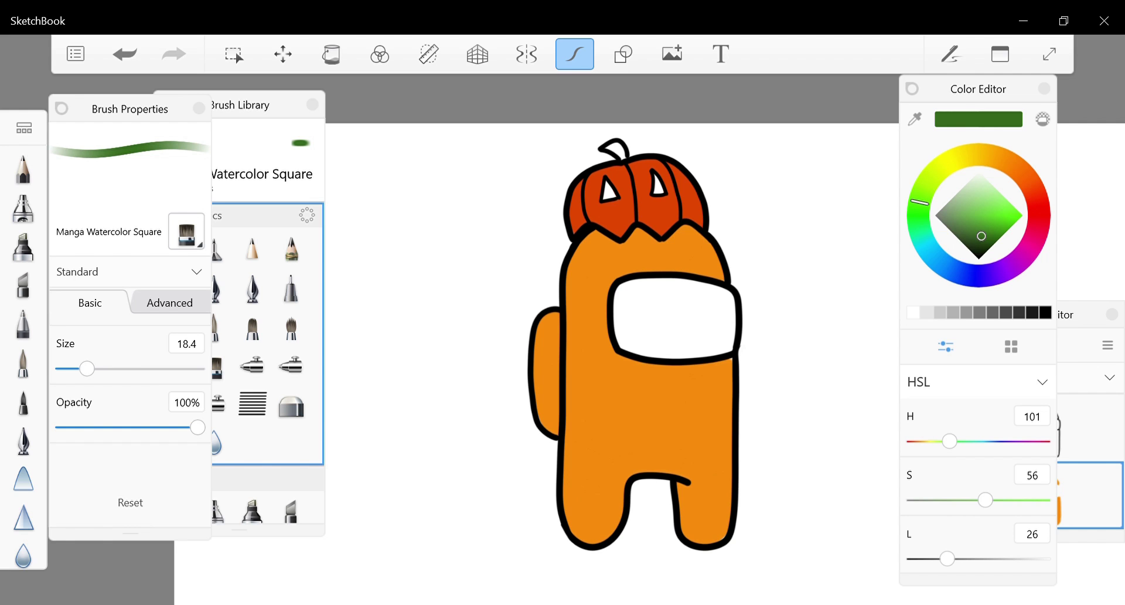
pyautogui.moveTo(952, 558); pyautogui.dragTo(959, 559)
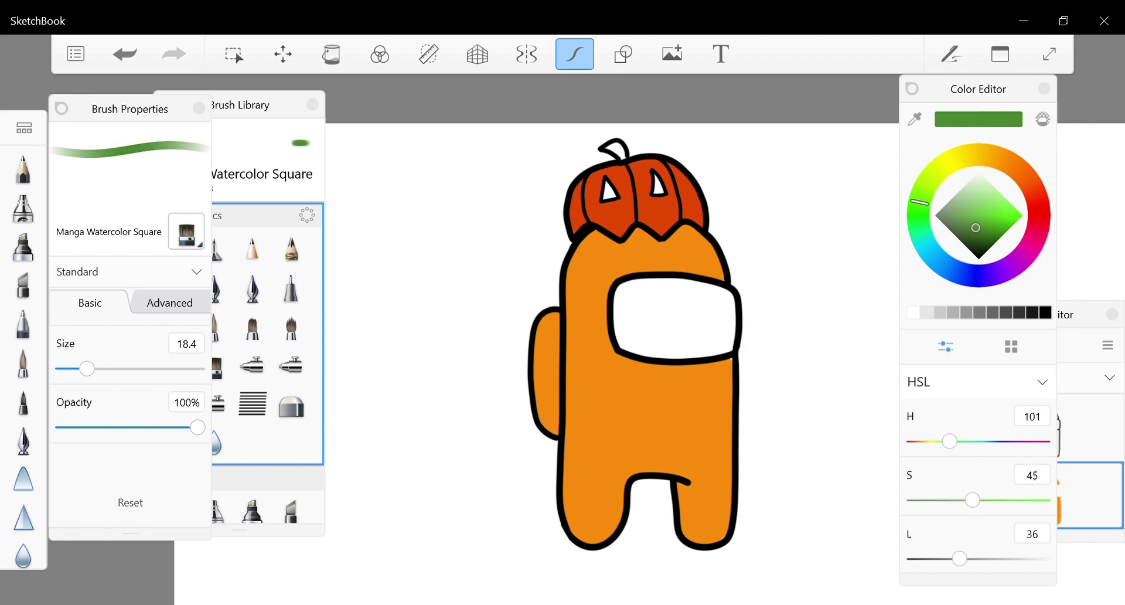
pyautogui.scroll(5, 610, 135)
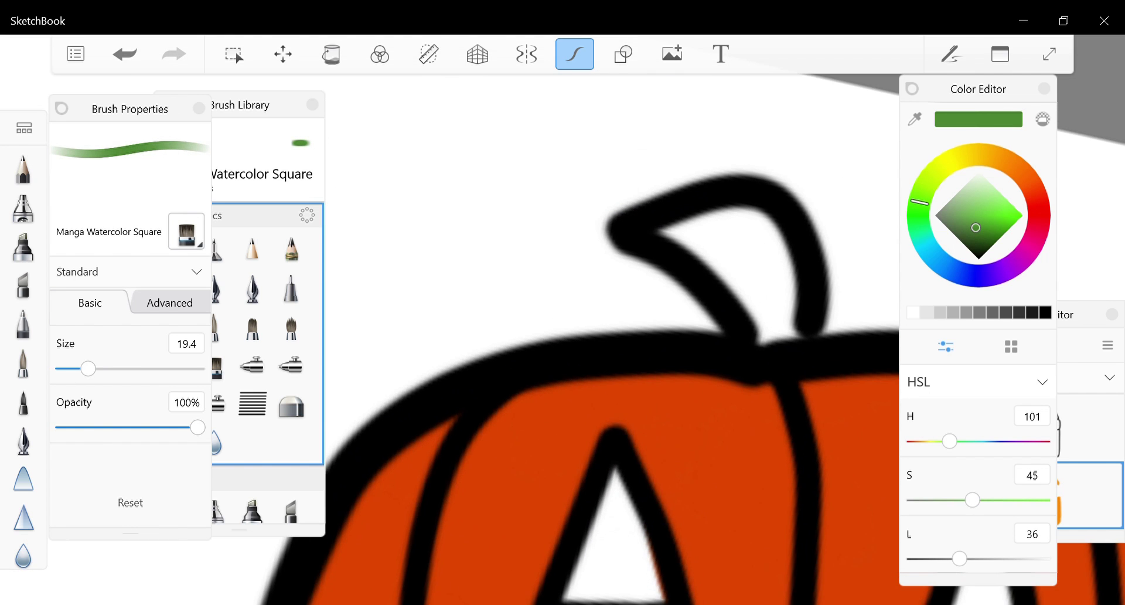
pyautogui.scroll(3, 610, 293)
pyautogui.moveTo(623, 297)
pyautogui.mouseDown()
pyautogui.moveTo(677, 377)
pyautogui.moveTo(753, 427)
pyautogui.moveTo(727, 246)
pyautogui.moveTo(768, 434)
pyautogui.mouseUp()
pyautogui.scroll(-10, 609, 292)
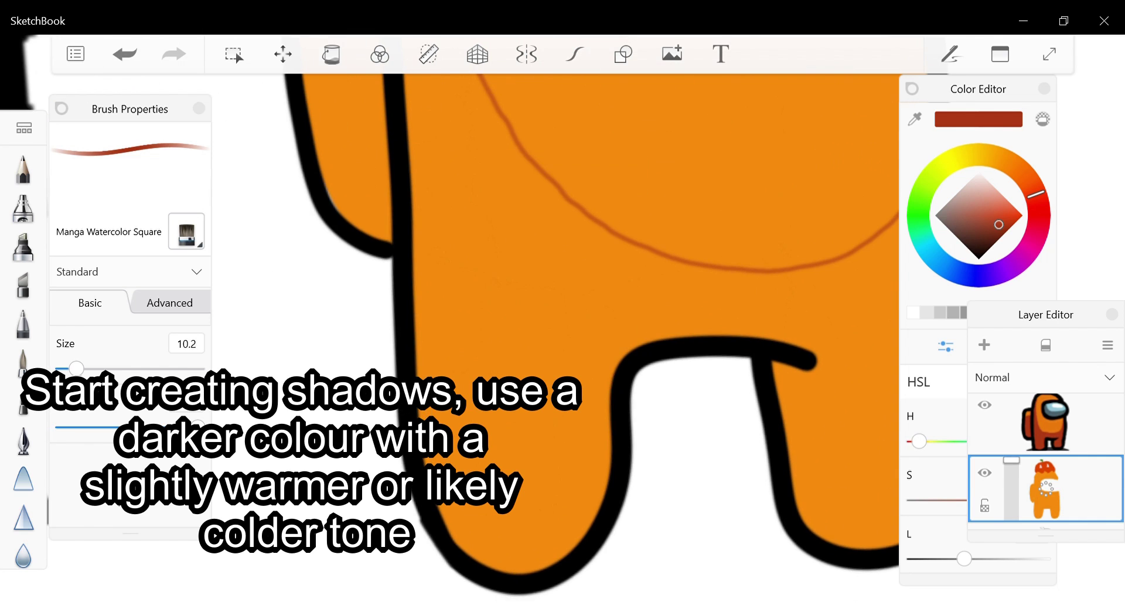
# Fill the left leg and lower left torso with dark red shadow outside the curved guide line, using brush size 13.0.
pyautogui.moveTo(445, 235)
pyautogui.mouseDown()
pyautogui.moveTo(437, 480)
pyautogui.moveTo(591, 334)
pyautogui.moveTo(486, 527)
pyautogui.moveTo(445, 223)
pyautogui.mouseUp()
pyautogui.scroll(5, 527, 293)
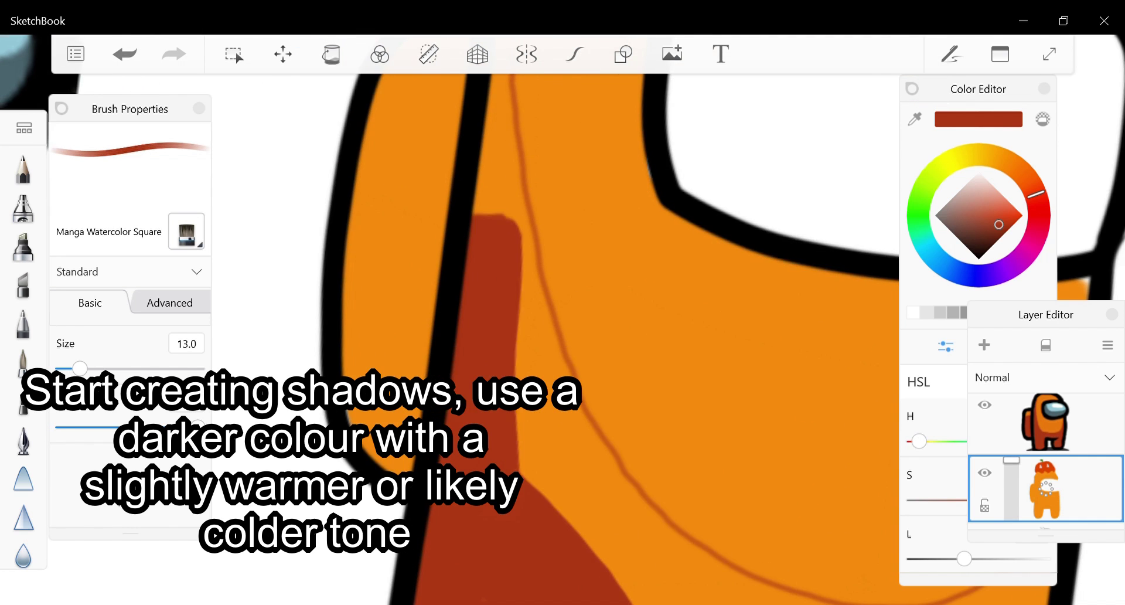
pyautogui.scroll(-2, 527, 292)
pyautogui.moveTo(509, 187); pyautogui.dragTo(480, 375)
pyautogui.moveTo(527, 410); pyautogui.dragTo(474, 539)
# Taper the dark red shadow up the torso's left edge beside the visor, using smaller brush sizes of 6.4 and 8.7.
pyautogui.scroll(-2, 527, 293)
pyautogui.moveTo(542, 193); pyautogui.dragTo(504, 266)
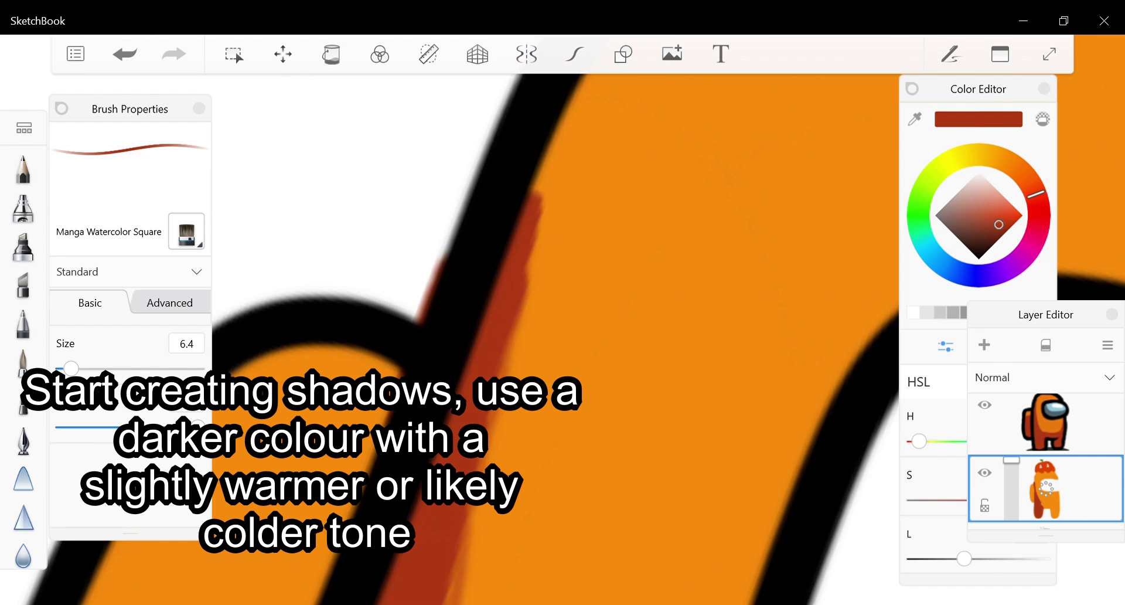
pyautogui.scroll(2, 527, 293)
pyautogui.moveTo(580, 135); pyautogui.dragTo(480, 375)
pyautogui.scroll(-2, 527, 293)
pyautogui.scroll(2, 527, 293)
pyautogui.moveTo(503, 234); pyautogui.dragTo(445, 469)
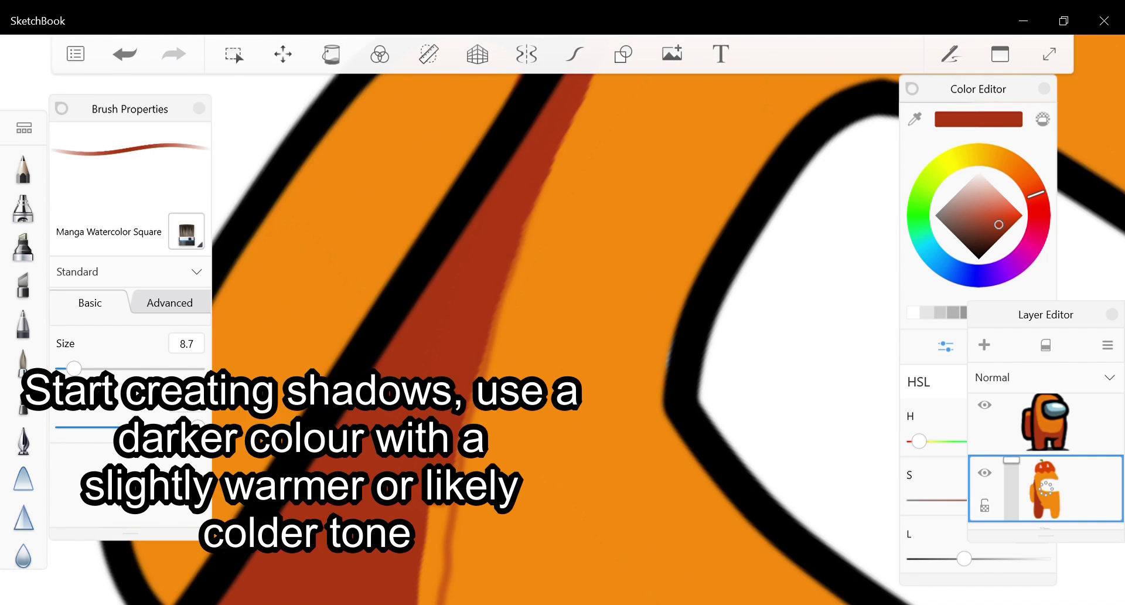
# Extend the dark red shadow along the curved guide line above the legs to the torso's right edge at size 8.7.
pyautogui.scroll(2, 528, 293)
pyautogui.scroll(-2, 527, 293)
pyautogui.scroll(2, 527, 293)
pyautogui.moveTo(527, 188); pyautogui.dragTo(469, 515)
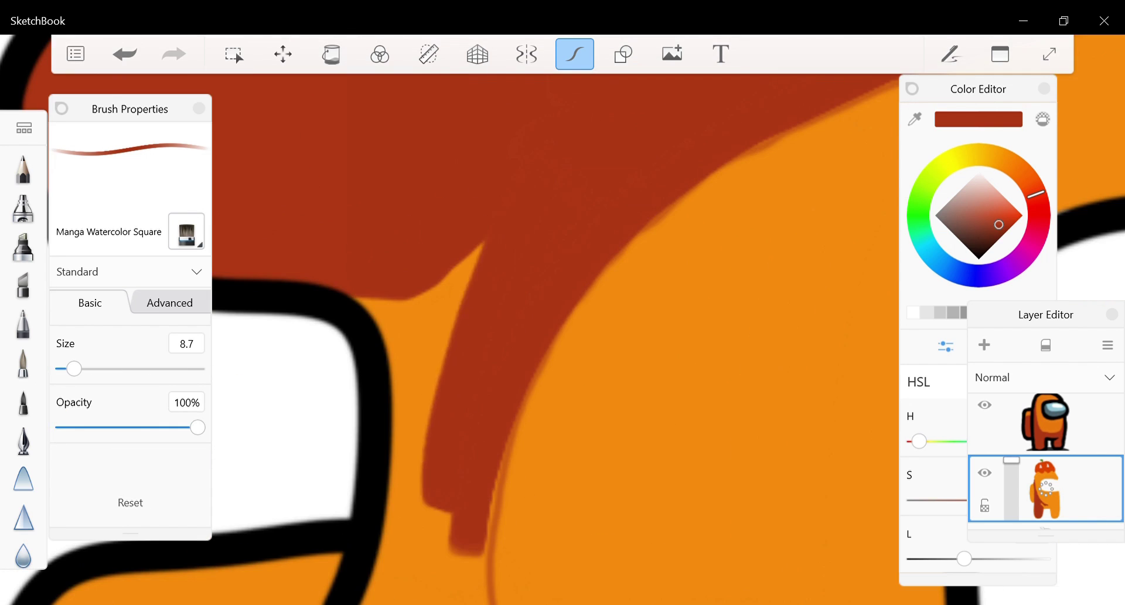
pyautogui.moveTo(481, 246); pyautogui.dragTo(410, 504)
pyautogui.scroll(-2, 527, 293)
pyautogui.moveTo(498, 328); pyautogui.dragTo(421, 528)
pyautogui.scroll(2, 528, 293)
pyautogui.scroll(2, 527, 293)
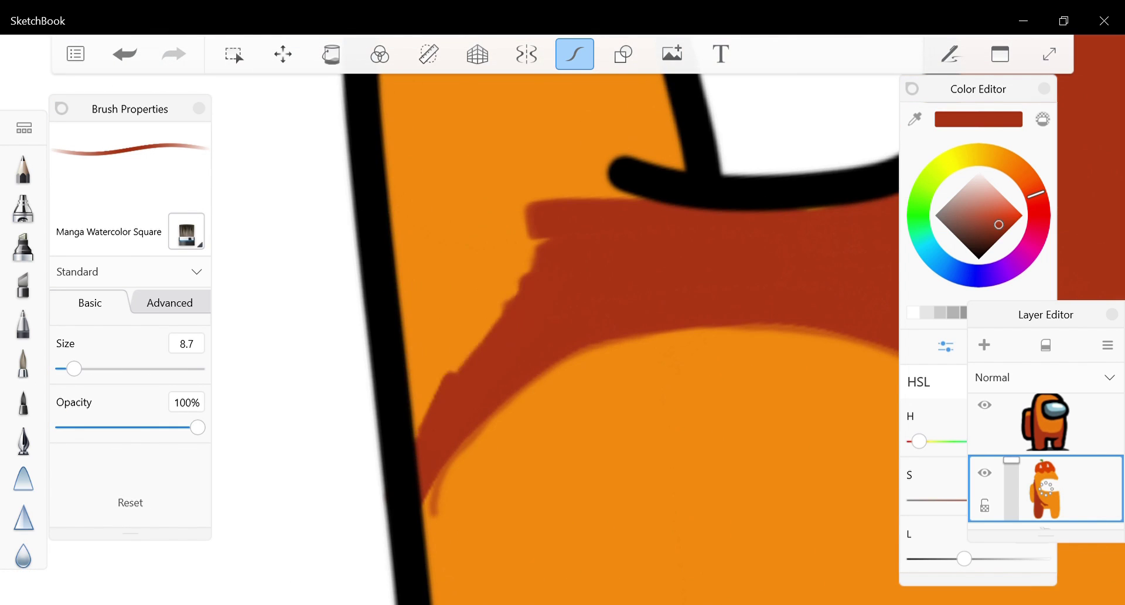
# Raise the brush size to 15.8 and fill the lower right torso and the whole right leg with dark red shadow.
pyautogui.moveTo(399, 158); pyautogui.dragTo(533, 275)
pyautogui.moveTo(538, 193); pyautogui.dragTo(644, 176)
pyautogui.scroll(-2, 527, 293)
pyautogui.scroll(2, 527, 293)
pyautogui.moveTo(74, 368); pyautogui.dragTo(84, 367)
pyautogui.scroll(2, 527, 293)
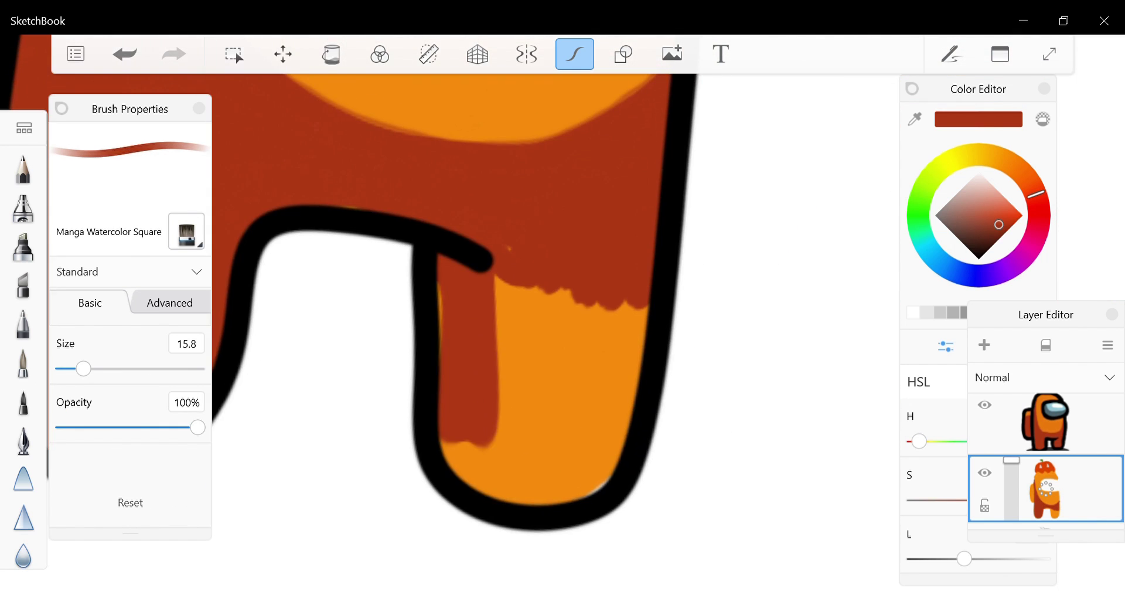
pyautogui.moveTo(633, 304); pyautogui.dragTo(586, 504)
pyautogui.moveTo(585, 293); pyautogui.dragTo(515, 451)
pyautogui.scroll(-3, 527, 293)
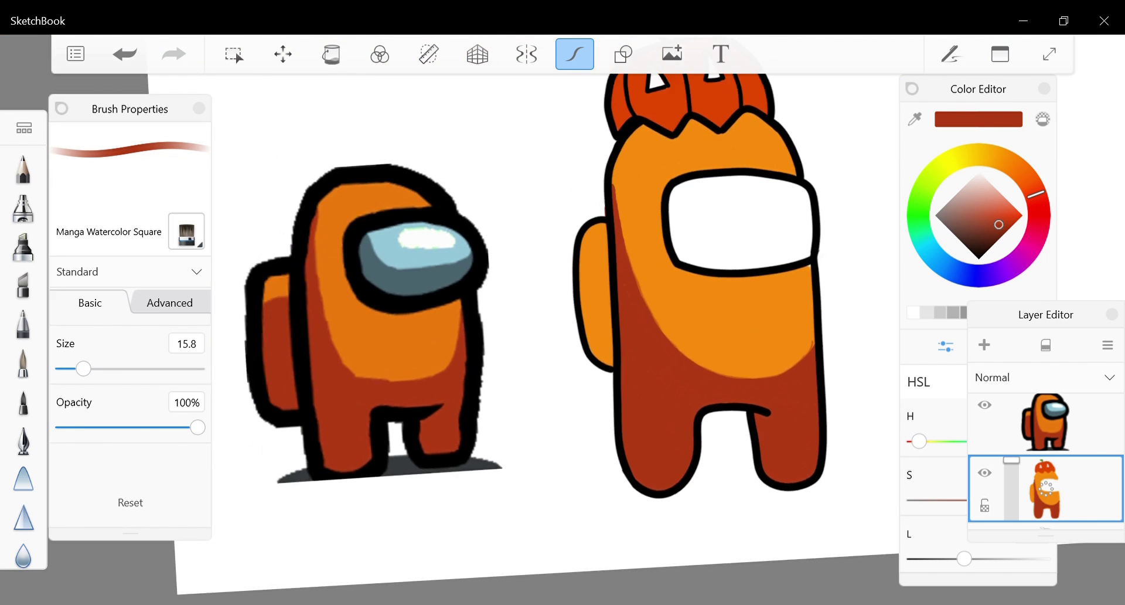
# Shade the backpack dark red below a curved edge, leaving its upper part orange and finishing at brush size 8.4.
pyautogui.scroll(3, 527, 293)
pyautogui.moveTo(84, 368); pyautogui.dragTo(80, 368)
pyautogui.scroll(2, 528, 293)
pyautogui.moveTo(539, 228); pyautogui.dragTo(609, 267)
pyautogui.scroll(-2, 527, 293)
pyautogui.moveTo(80, 368); pyautogui.dragTo(74, 368)
pyautogui.scroll(1, 527, 293)
pyautogui.moveTo(521, 246)
pyautogui.mouseDown()
pyautogui.moveTo(557, 410)
pyautogui.moveTo(621, 515)
pyautogui.moveTo(557, 562)
pyautogui.moveTo(580, 281)
pyautogui.mouseUp()
pyautogui.scroll(-3, 527, 293)
pyautogui.scroll(3, 527, 293)
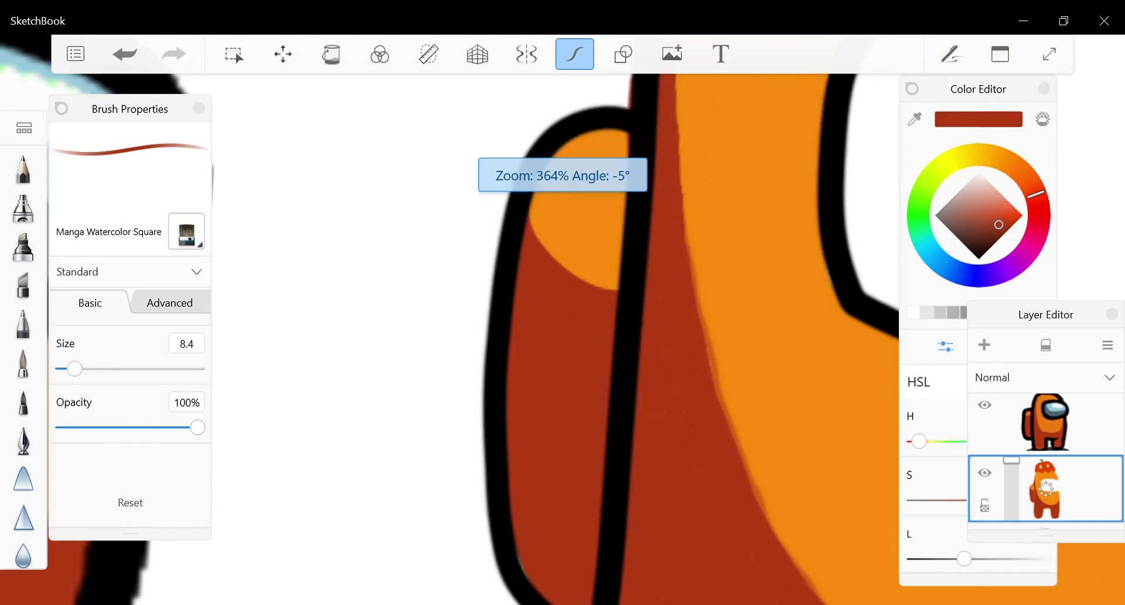
pyautogui.scroll(-3, 528, 293)
pyautogui.scroll(-3, 527, 293)
pyautogui.scroll(1, 1046, 445)
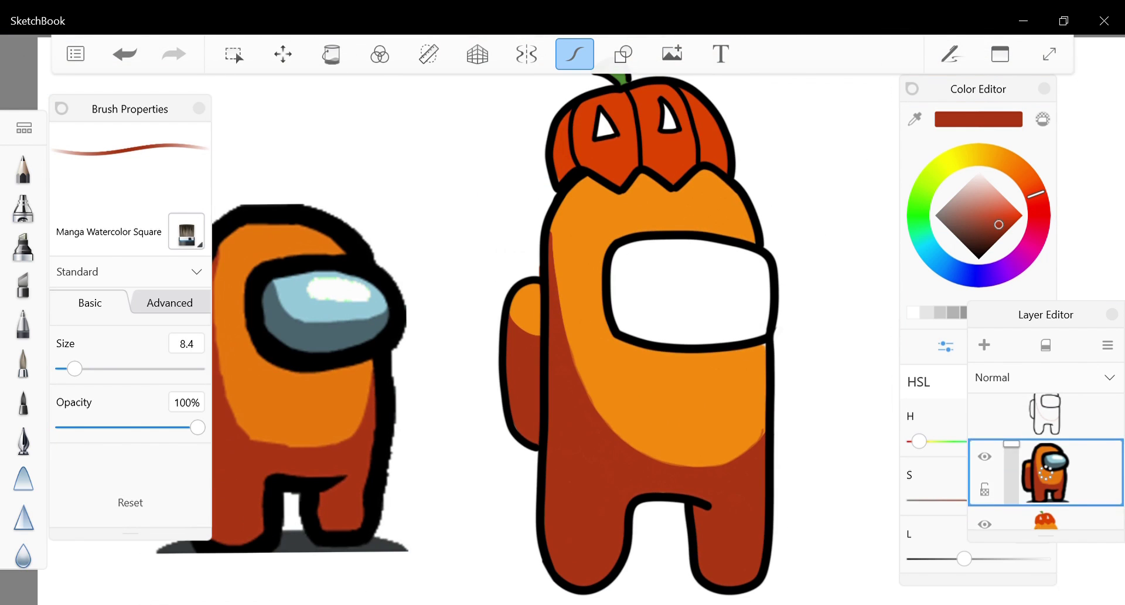
pyautogui.click(1045, 428)
pyautogui.press('e')
pyautogui.scroll(5, 527, 293)
pyautogui.scroll(5, 527, 293)
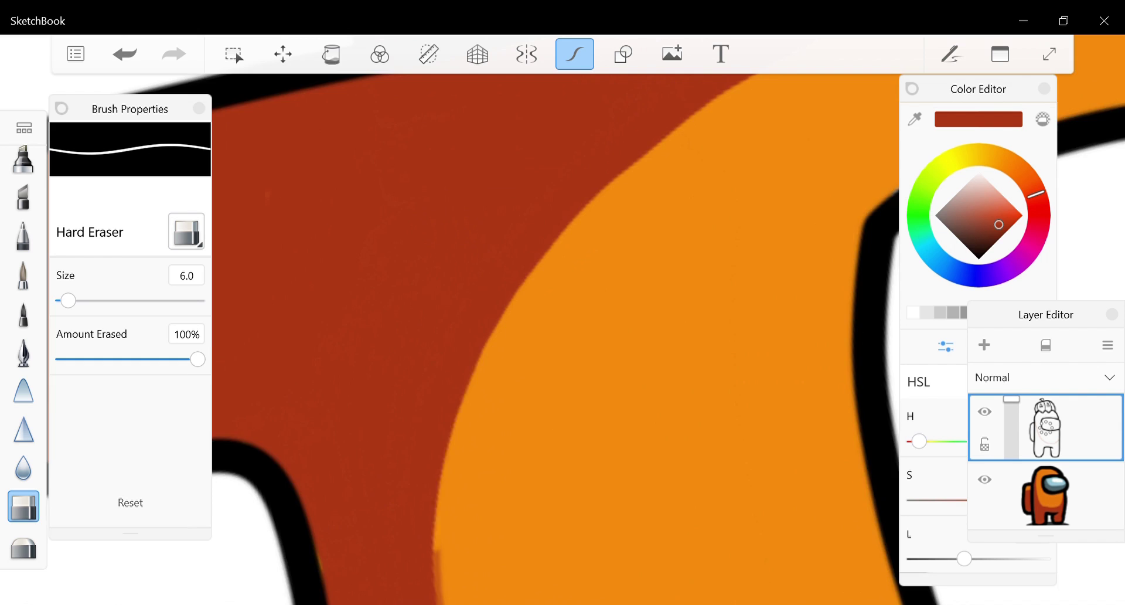
pyautogui.scroll(-6, 562, 329)
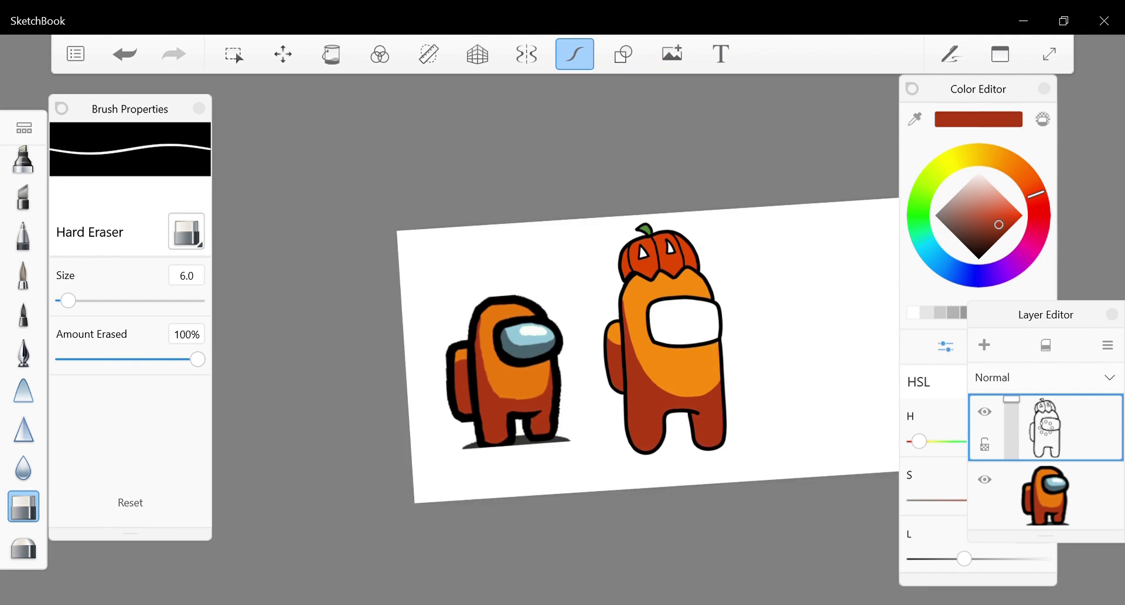
pyautogui.press('e')
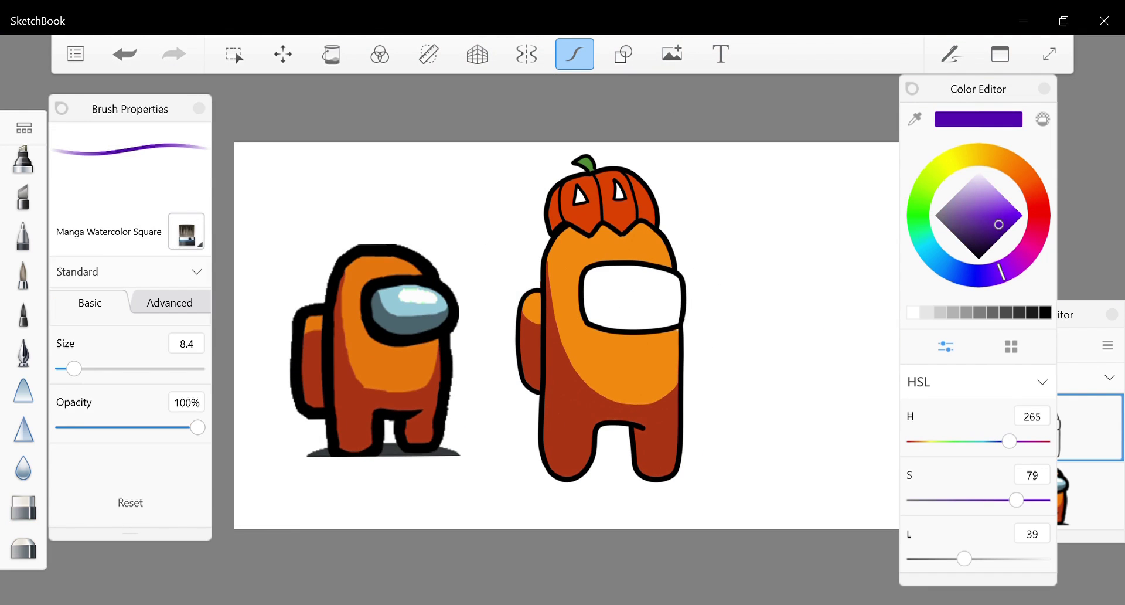
# Sample the reference visor's dark blue-grey (H 195, S 19, L 36) and make the character's colouring layer active.
pyautogui.moveTo(563, 234); pyautogui.dragTo(402, 305)
pyautogui.scroll(5, 661, 292)
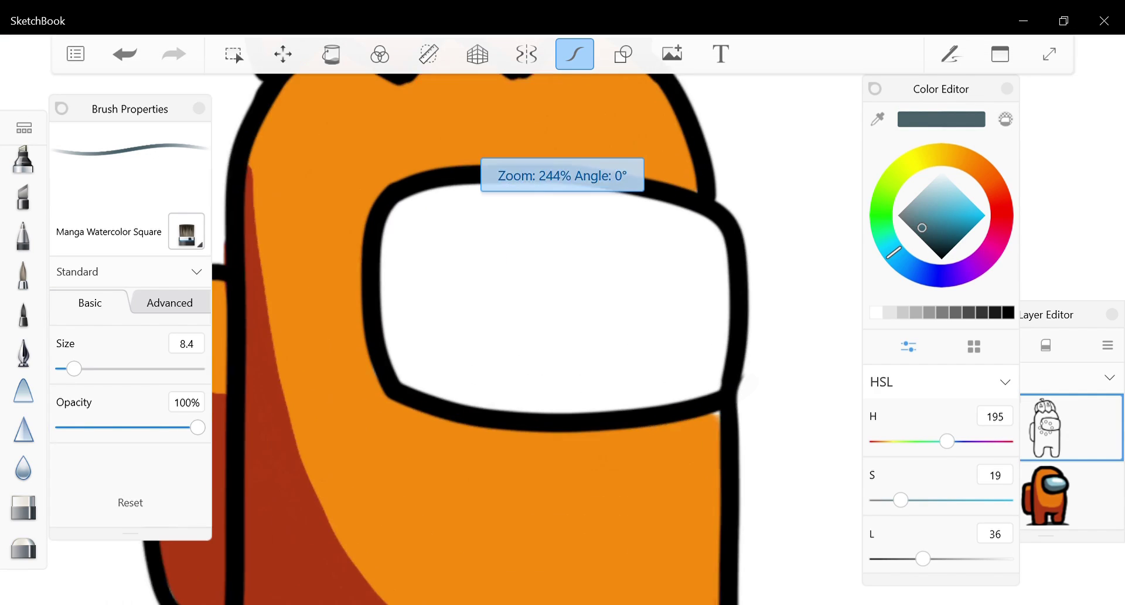
pyautogui.moveTo(296, 299); pyautogui.dragTo(323, 377)
pyautogui.hotkey('ctrl', 'z')
pyautogui.click(1045, 472)
pyautogui.moveTo(744, 421)
pyautogui.mouseDown()
pyautogui.moveTo(359, 424)
pyautogui.moveTo(586, 446)
pyautogui.moveTo(721, 433)
pyautogui.mouseUp()
# Paint a curved dark blue-grey shadow along the visor's left and lower edges.
pyautogui.scroll(-5, 562, 352)
pyautogui.scroll(5, 562, 352)
pyautogui.moveTo(363, 264); pyautogui.dragTo(445, 419)
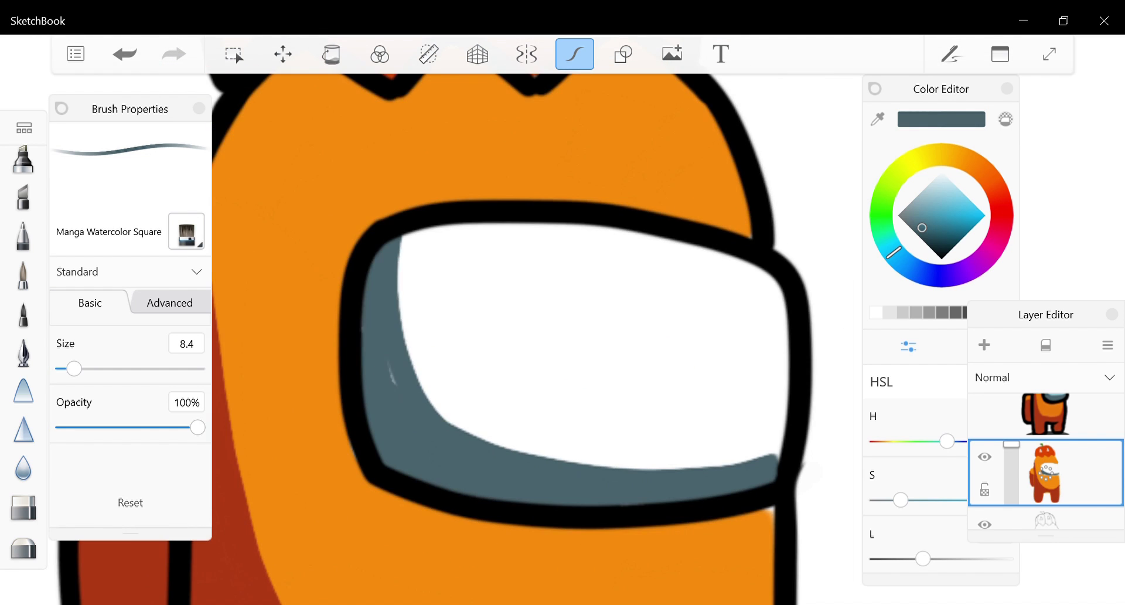
pyautogui.scroll(-5, 563, 351)
pyautogui.scroll(4, 563, 352)
pyautogui.moveTo(375, 434); pyautogui.dragTo(651, 451)
pyautogui.scroll(4, 562, 351)
pyautogui.scroll(-5, 563, 352)
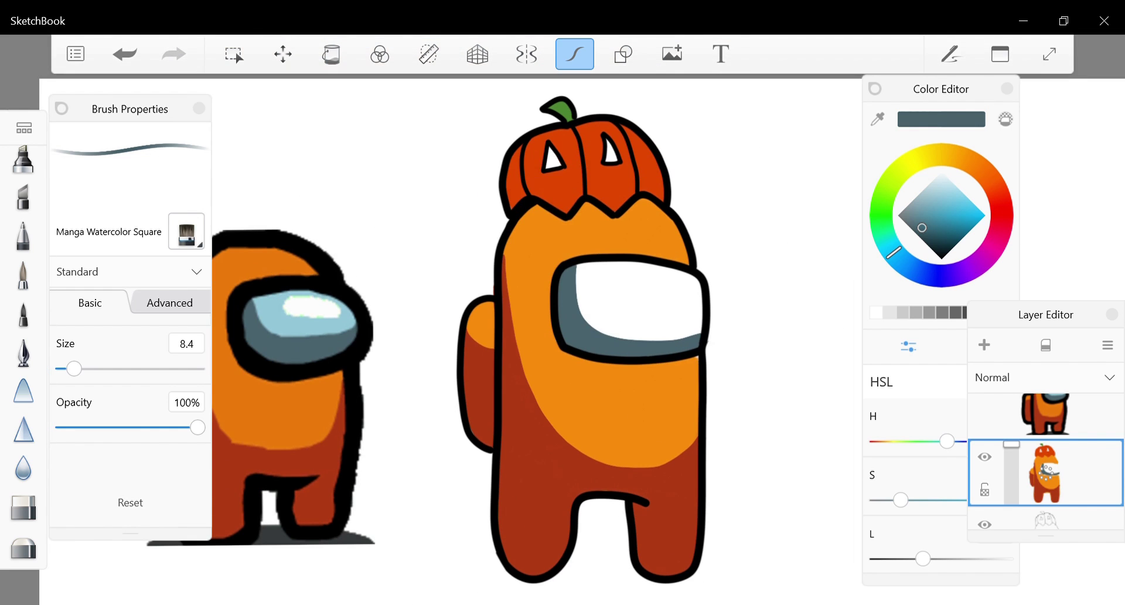
# Fill the rest of the visor with light blue (H 195, S 50, L 72) at size 11.0, leaving a white highlight.
pyautogui.moveTo(79, 368); pyautogui.dragTo(76, 367)
pyautogui.scroll(5, 562, 351)
pyautogui.moveTo(417, 235)
pyautogui.mouseDown()
pyautogui.moveTo(422, 325)
pyautogui.moveTo(799, 419)
pyautogui.mouseUp()
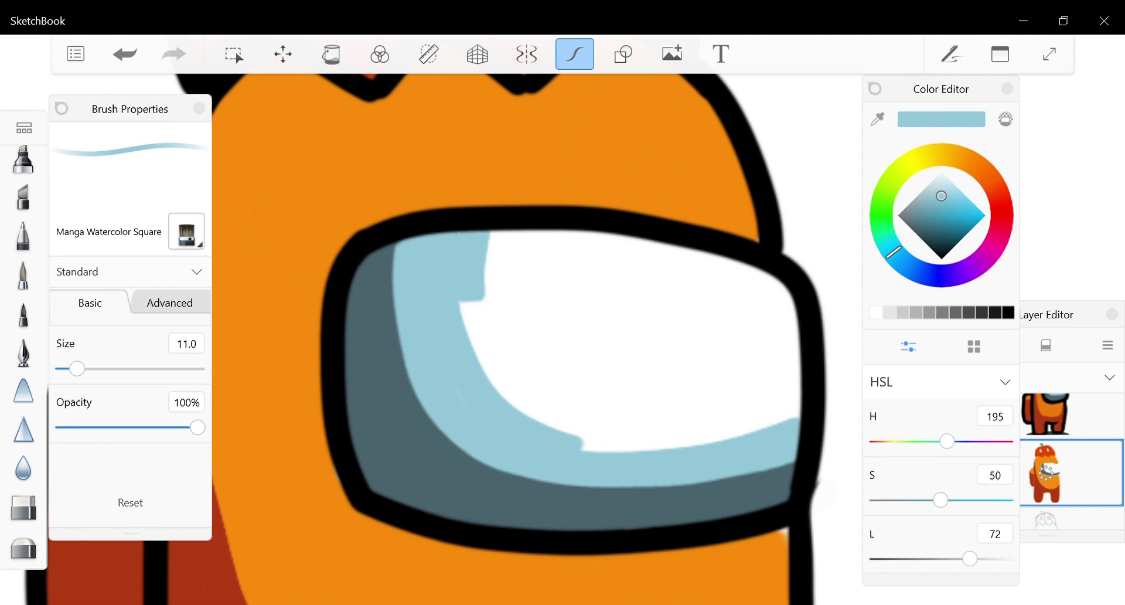
pyautogui.scroll(-1, 563, 351)
pyautogui.moveTo(439, 264); pyautogui.dragTo(714, 319)
pyautogui.moveTo(463, 293); pyautogui.dragTo(726, 410)
pyautogui.moveTo(516, 448); pyautogui.dragTo(711, 328)
pyautogui.scroll(-5, 563, 351)
pyautogui.scroll(6, 504, 352)
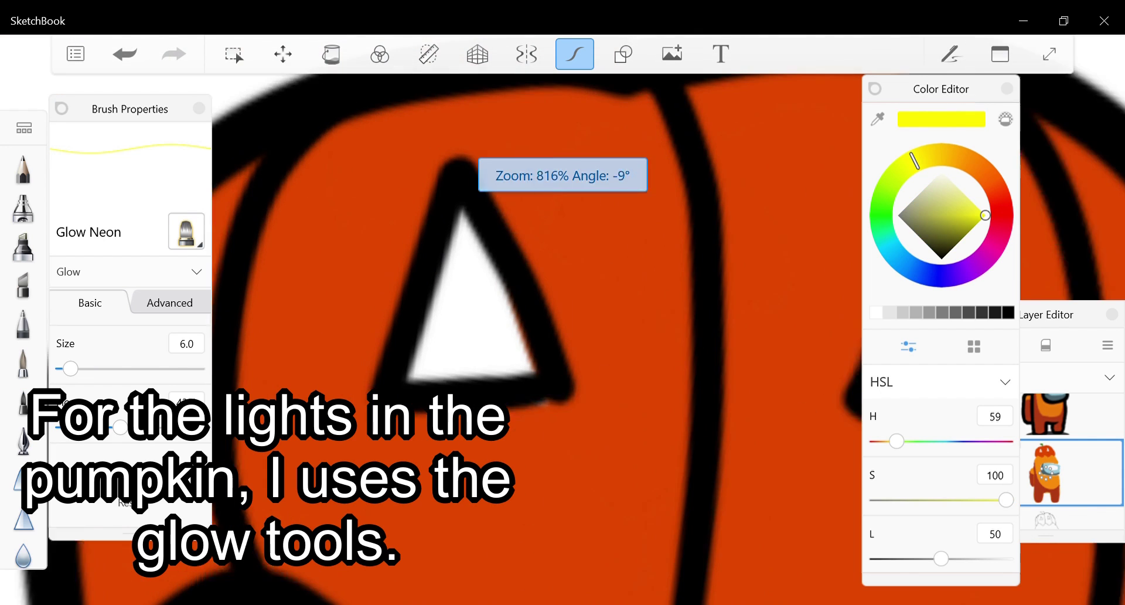
# Try yellow Glow Neon strokes at size 6.0 inside the pumpkin's left eye, then undo them.
pyautogui.scroll(1, 562, 352)
pyautogui.moveTo(479, 281); pyautogui.dragTo(469, 356)
pyautogui.moveTo(484, 263); pyautogui.dragTo(445, 366)
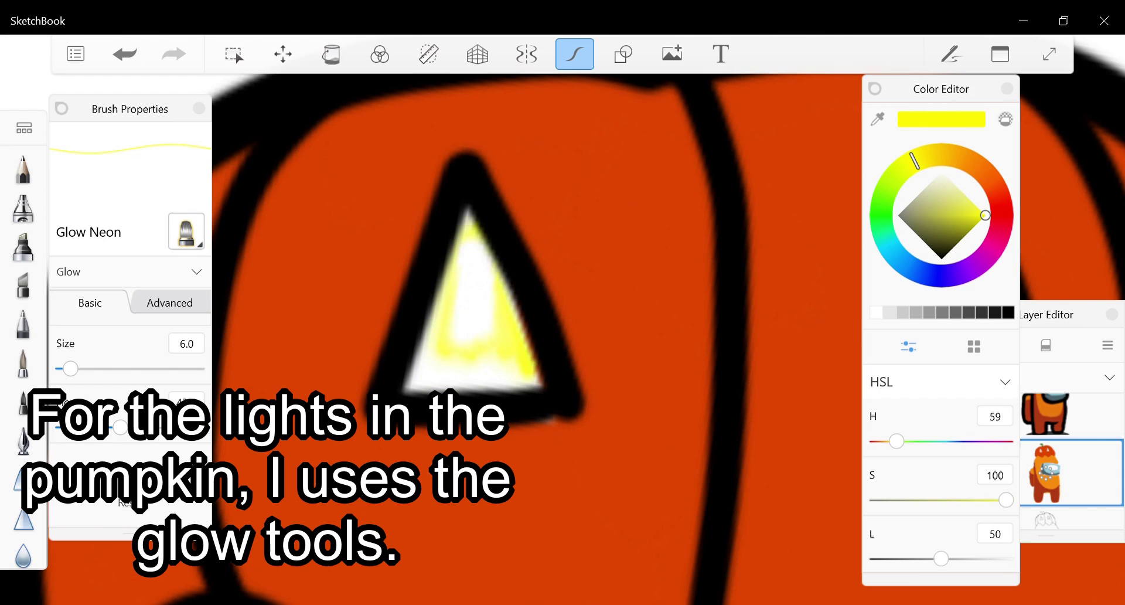
pyautogui.hotkey('ctrl', 'z')
pyautogui.hotkey('ctrl', 'z')
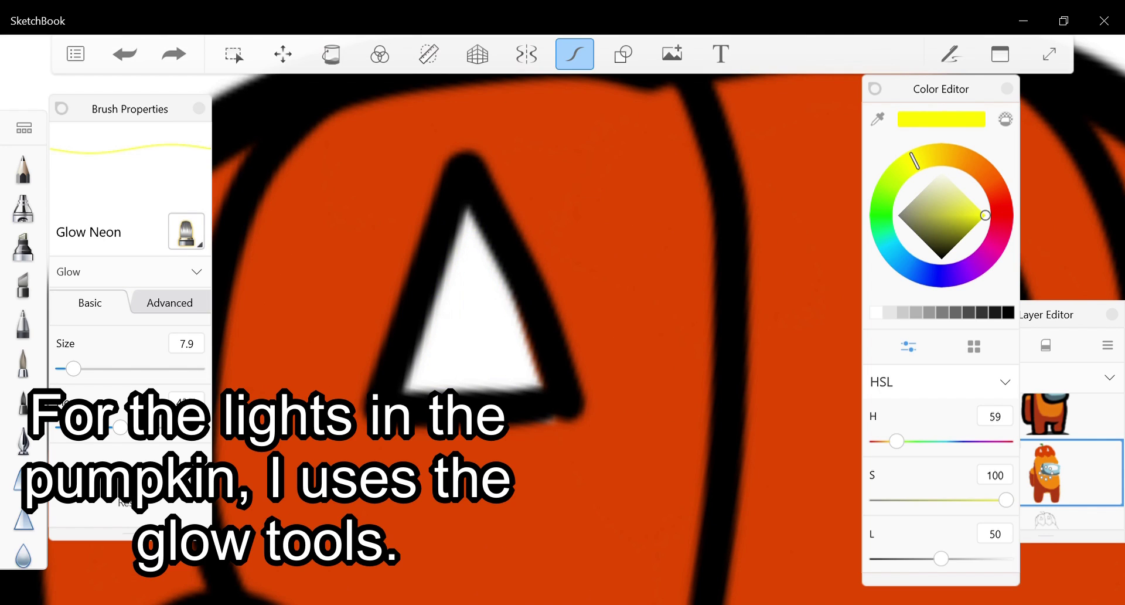
# Fill both pumpkin eyes with yellow Glow Neon (H 59, S 100, L 50) at size 10.5, keeping the centres white.
pyautogui.moveTo(485, 271); pyautogui.dragTo(475, 359)
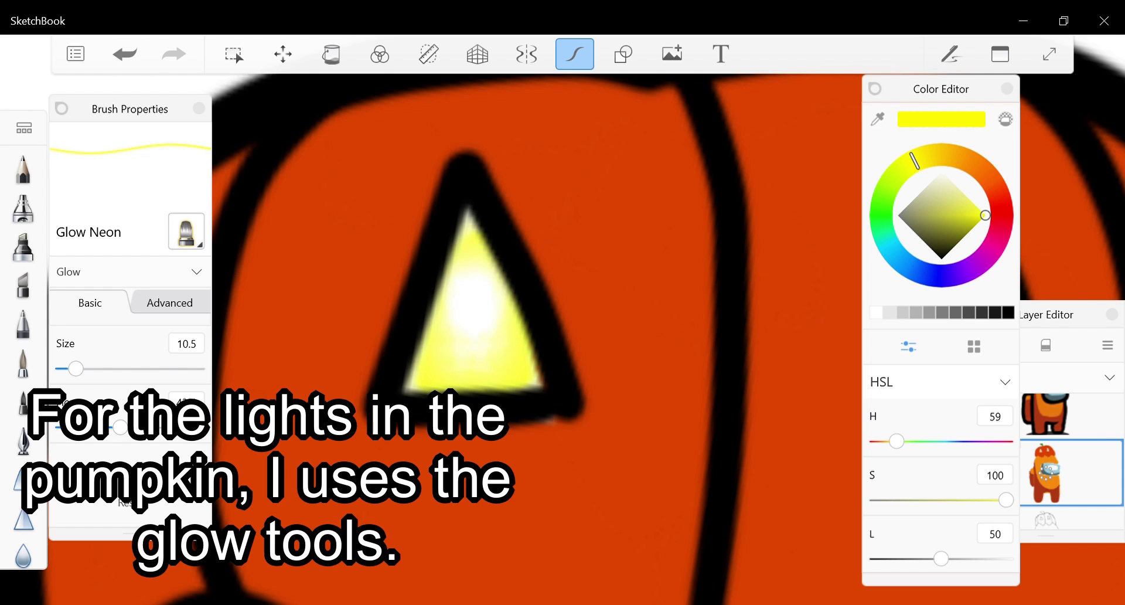
pyautogui.scroll(-5, 527, 340)
pyautogui.scroll(5, 527, 339)
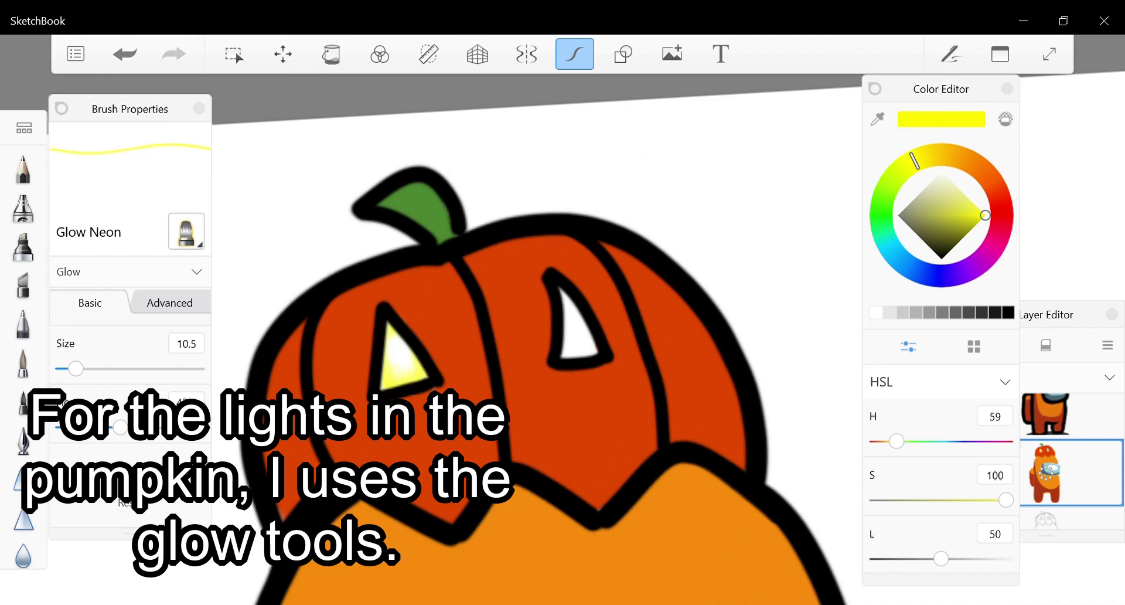
pyautogui.moveTo(582, 290); pyautogui.dragTo(594, 413)
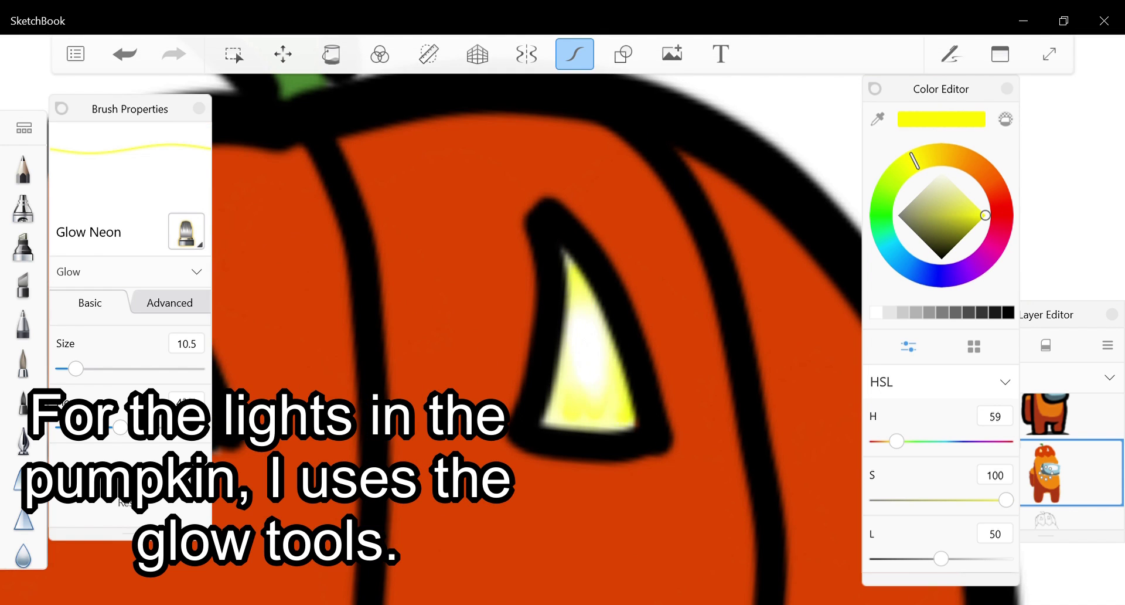
pyautogui.scroll(-10, 563, 293)
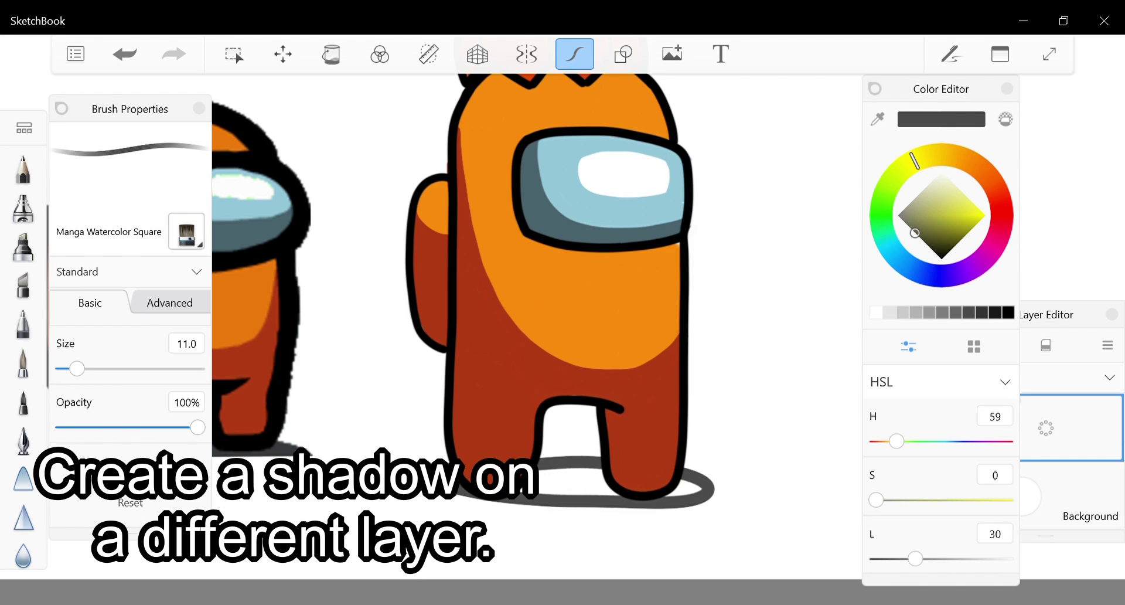
# Undo the last stroke and fill the oval ground shadow under the feet with dark grey (L 30) at size 22.6.
pyautogui.hotkey('ctrl', 'z')
pyautogui.moveTo(568, 462)
pyautogui.mouseDown()
pyautogui.moveTo(702, 504)
pyautogui.moveTo(580, 474)
pyautogui.mouseUp()
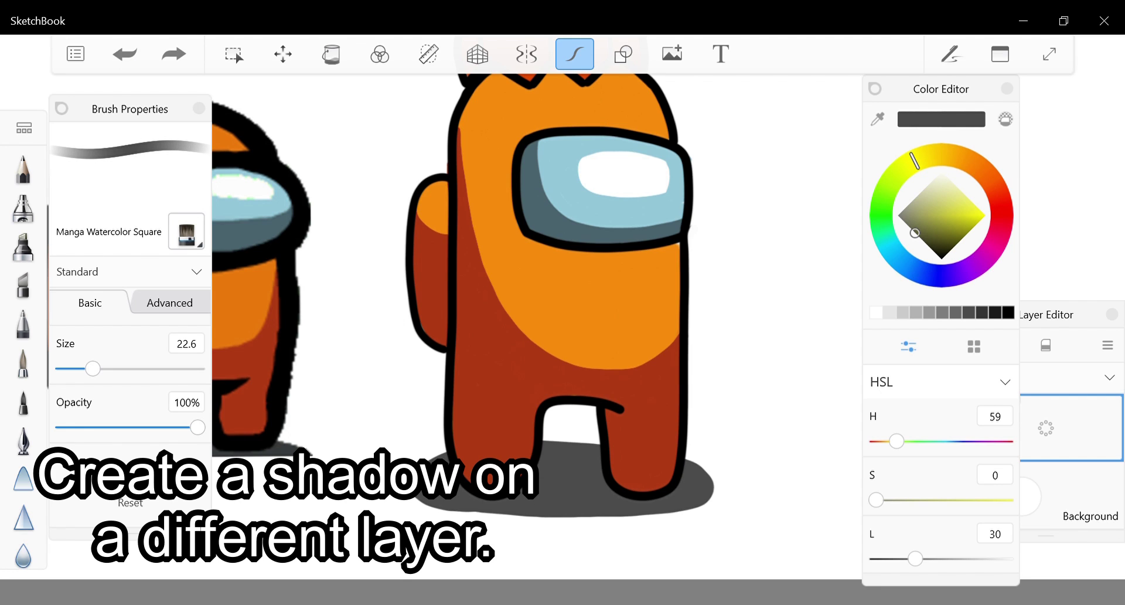
# Finish the oval ground shadow under the feet on its own layer in dark grey (L 30) at size 22.6.
pyautogui.scroll(5, 624, 308)
pyautogui.moveTo(410, 515); pyautogui.dragTo(861, 562)
pyautogui.scroll(-5, 624, 307)
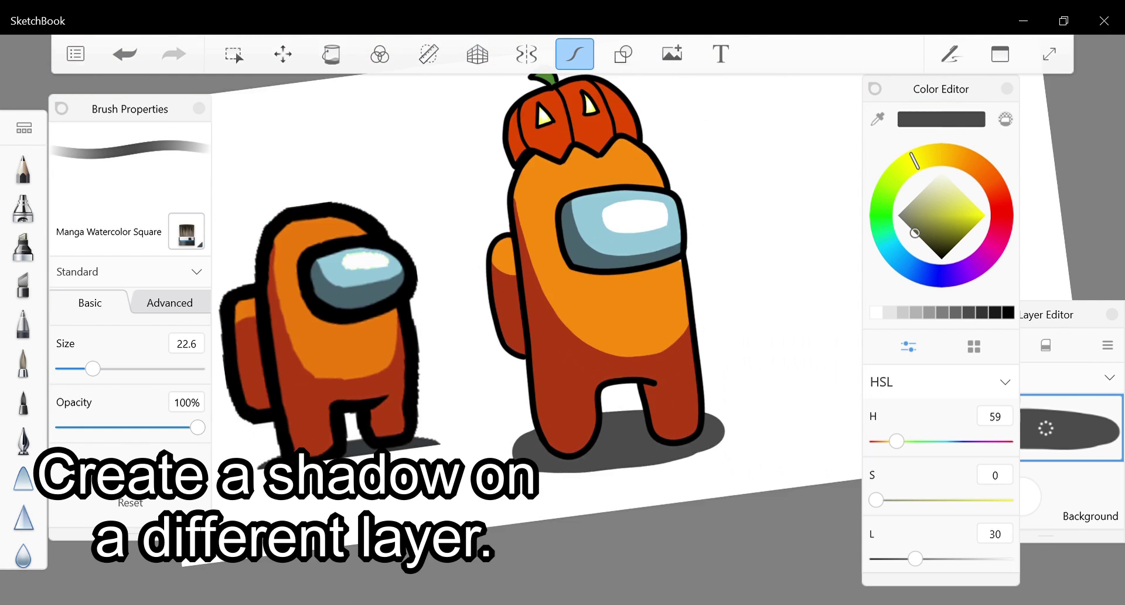
pyautogui.scroll(3, 624, 307)
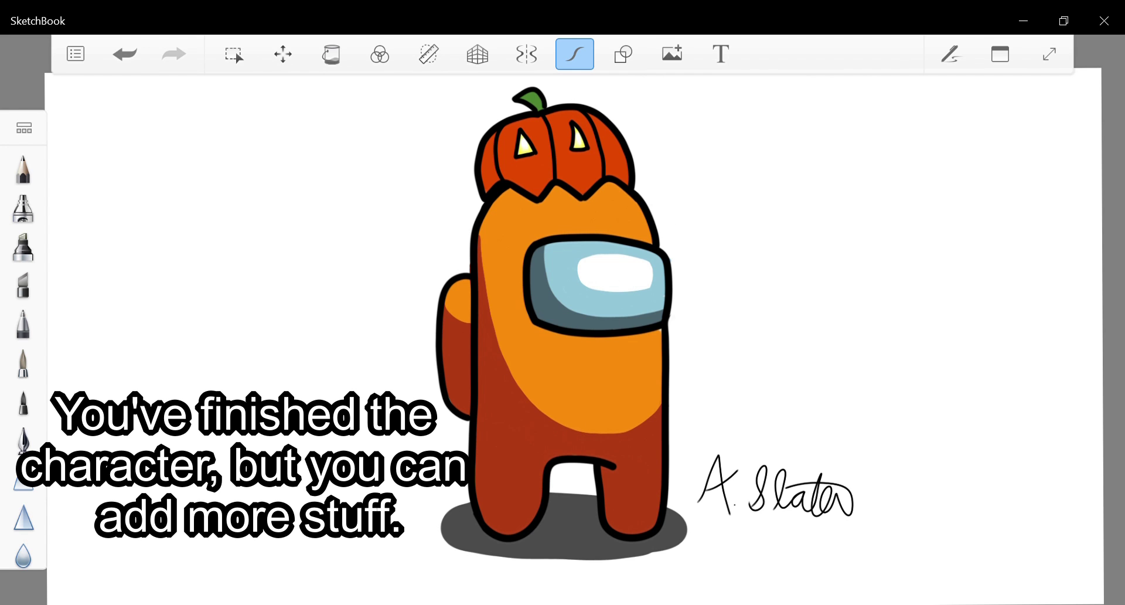
pyautogui.scroll(-3, 574, 328)
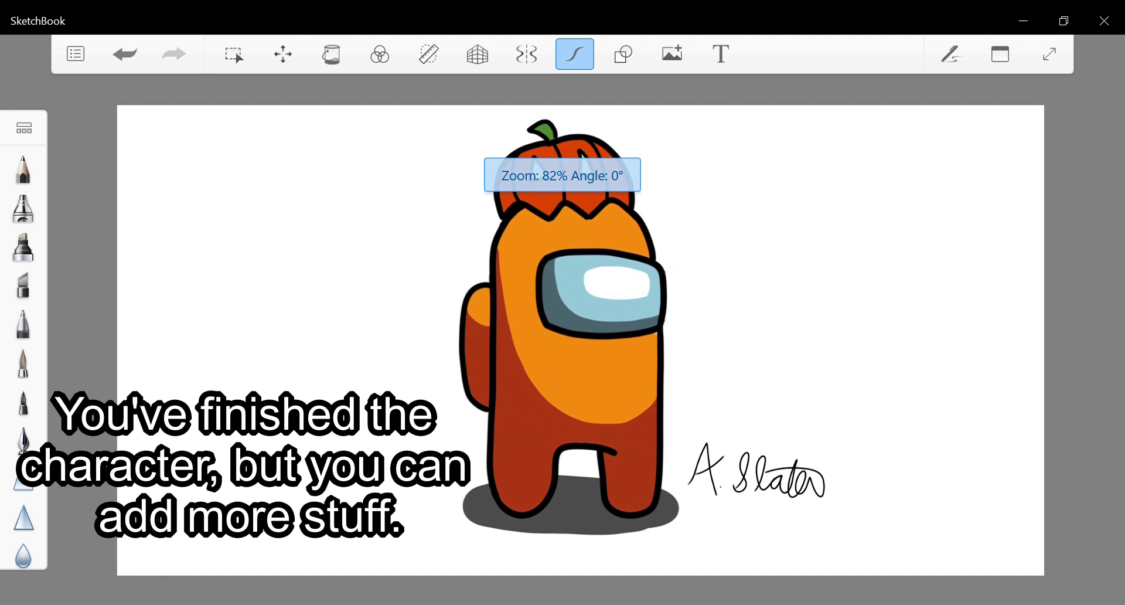
# Outline four rounded triangular candy corn pieces in black to the left of the character, redoing a bad stroke.
pyautogui.scroll(3, 574, 328)
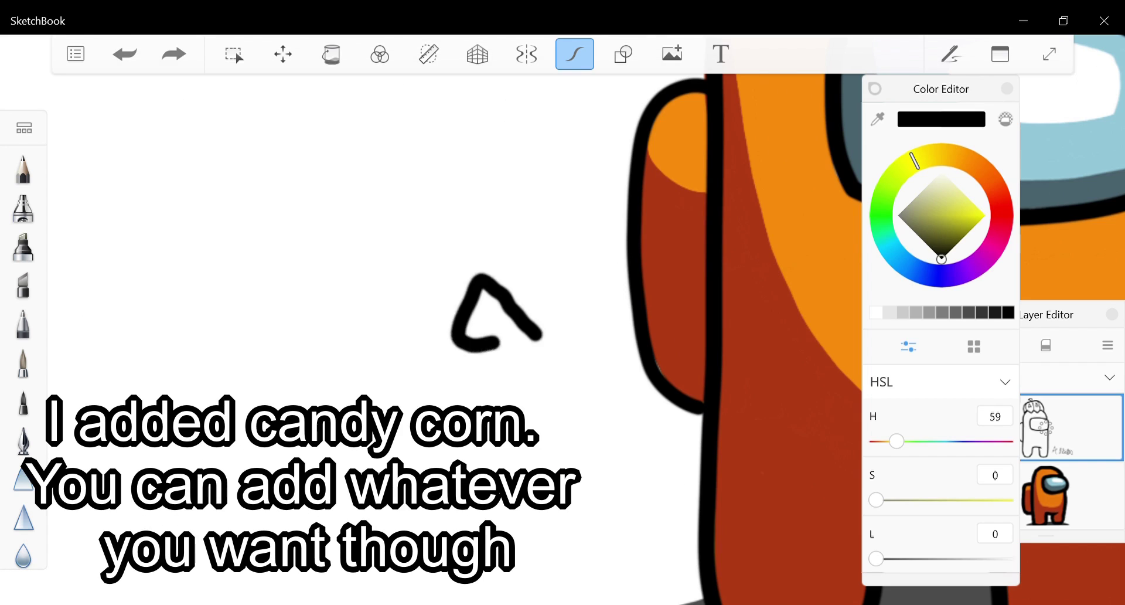
pyautogui.moveTo(440, 275)
pyautogui.mouseDown()
pyautogui.moveTo(536, 355)
pyautogui.moveTo(550, 328)
pyautogui.mouseUp()
pyautogui.scroll(-1, 574, 328)
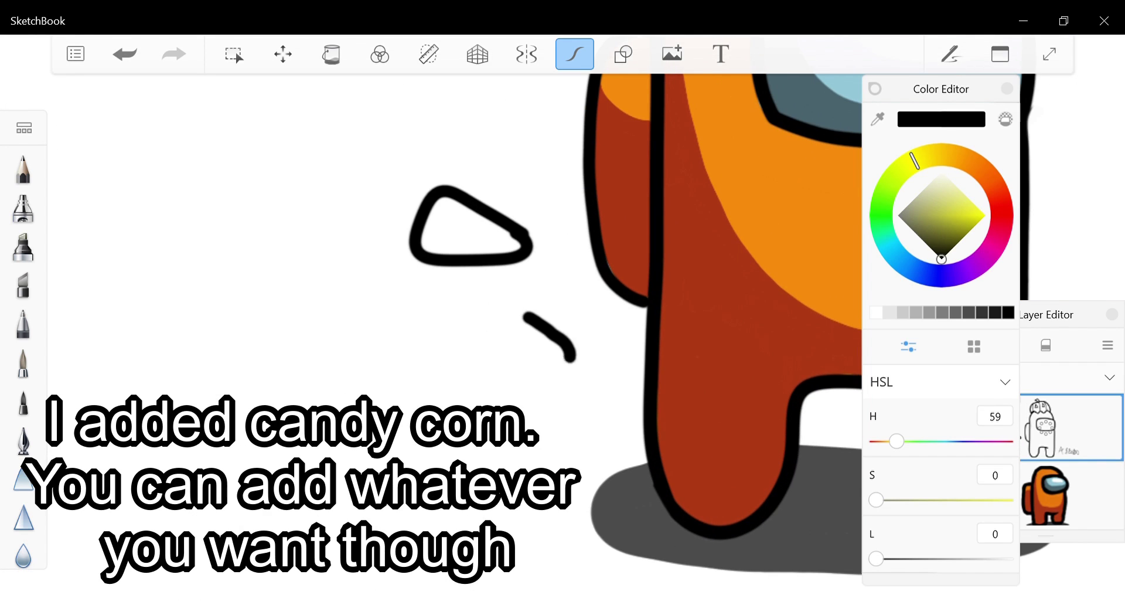
pyautogui.scroll(-2, 574, 328)
pyautogui.scroll(5, 574, 329)
pyautogui.moveTo(489, 266); pyautogui.dragTo(530, 404)
pyautogui.hotkey('ctrl', 'z')
pyautogui.moveTo(498, 293); pyautogui.dragTo(531, 404)
pyautogui.scroll(-3, 574, 328)
pyautogui.scroll(3, 575, 328)
pyautogui.moveTo(493, 325); pyautogui.dragTo(533, 301)
pyautogui.moveTo(457, 328); pyautogui.dragTo(545, 404)
pyautogui.scroll(-3, 574, 328)
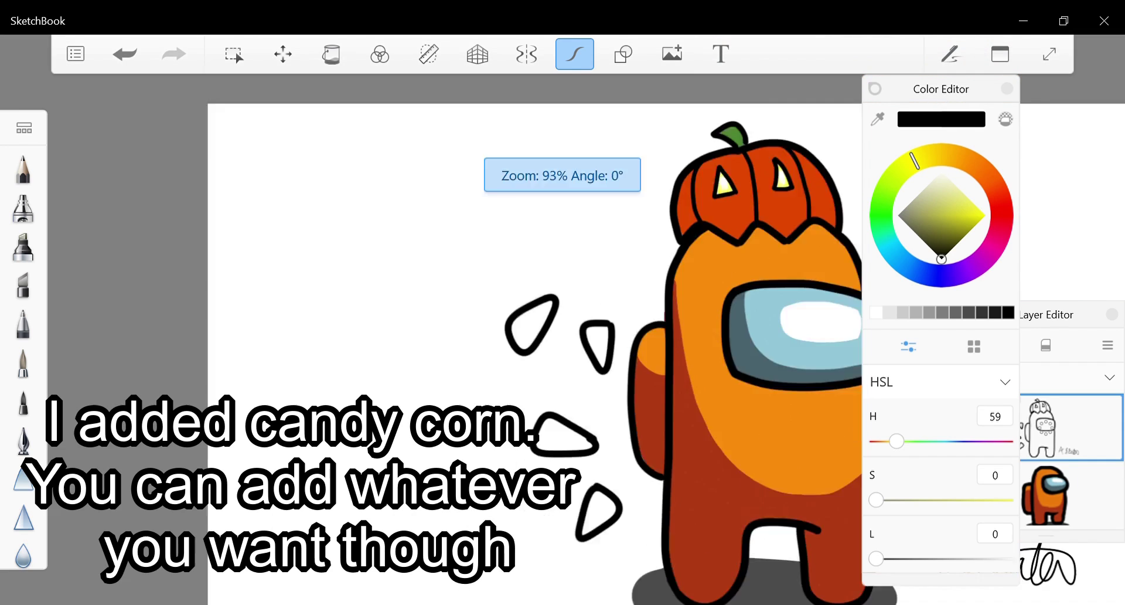
# Outline four more candy corn pieces in black to the right of the character.
pyautogui.scroll(4, 574, 328)
pyautogui.moveTo(609, 275); pyautogui.dragTo(620, 281)
pyautogui.scroll(2, 575, 328)
pyautogui.moveTo(542, 437)
pyautogui.mouseDown()
pyautogui.moveTo(633, 354)
pyautogui.moveTo(545, 434)
pyautogui.mouseUp()
pyautogui.scroll(-2, 574, 328)
pyautogui.scroll(2, 574, 328)
pyautogui.moveTo(585, 364)
pyautogui.mouseDown()
pyautogui.moveTo(621, 504)
pyautogui.moveTo(550, 410)
pyautogui.mouseUp()
pyautogui.scroll(-3, 574, 328)
pyautogui.scroll(3, 574, 328)
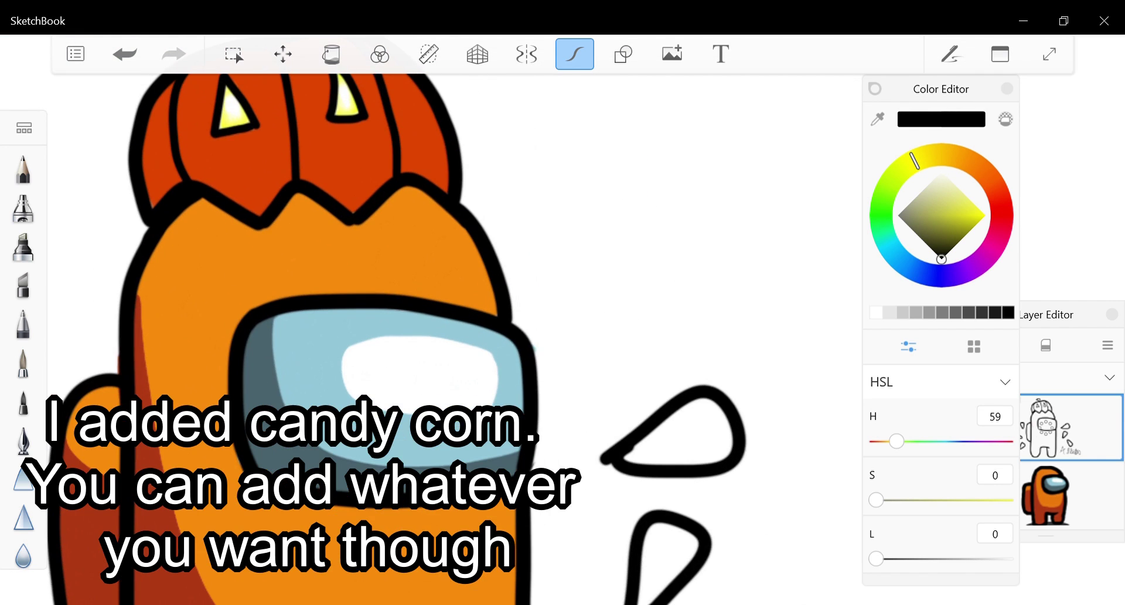
pyautogui.scroll(-4, 574, 328)
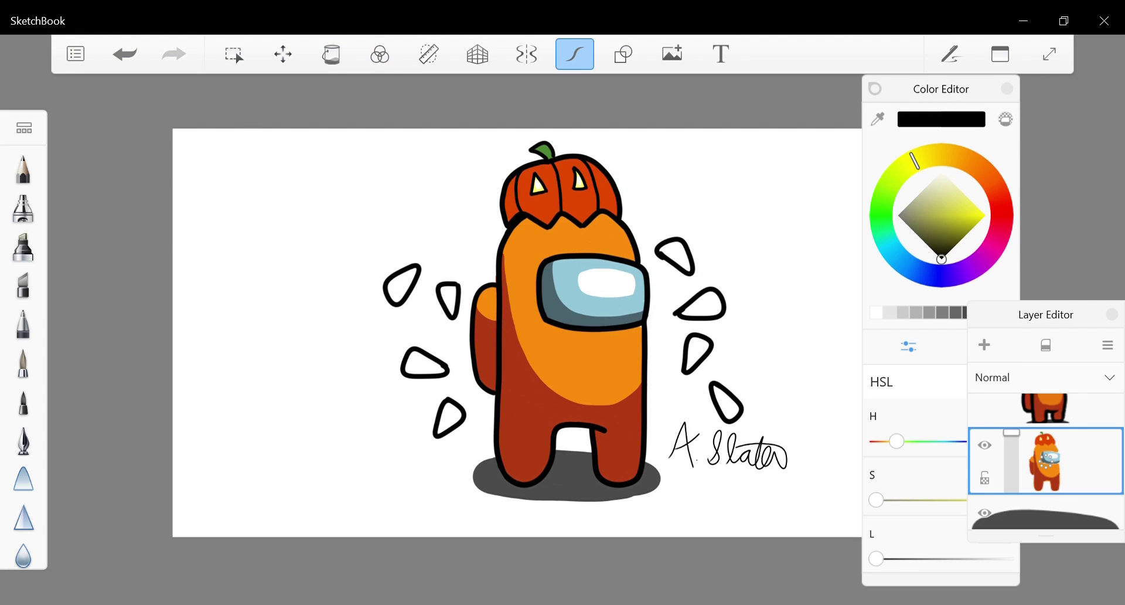
# Choose the Manga Watercolor Square brush in golden yellow (H 43, S 100, L 50), undo a trial stroke and set the size to 16.3.
pyautogui.click(24, 128)
pyautogui.scroll(-10, 241, 363)
pyautogui.click(181, 383)
pyautogui.moveTo(947, 155); pyautogui.dragTo(956, 156)
pyautogui.click(985, 215)
pyautogui.scroll(5, 574, 328)
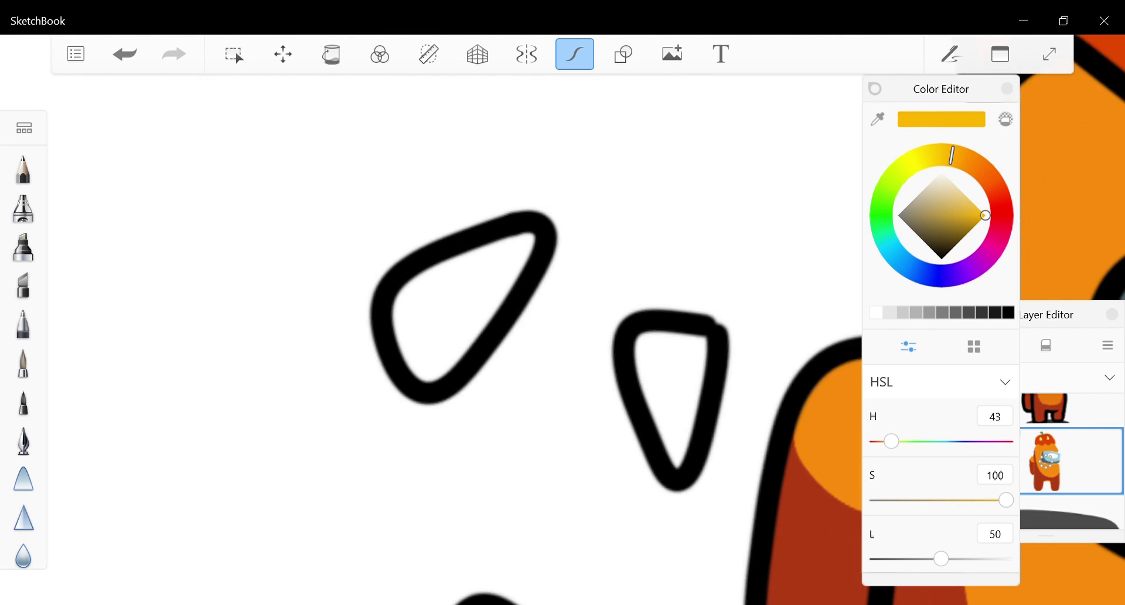
pyautogui.moveTo(410, 328); pyautogui.dragTo(446, 398)
pyautogui.hotkey('ctrl', 'z')
pyautogui.click(950, 53)
pyautogui.moveTo(93, 368); pyautogui.dragTo(84, 368)
# Paint the wide ends of the four candy corn pieces left of the character golden yellow.
pyautogui.moveTo(410, 293); pyautogui.dragTo(463, 393)
pyautogui.scroll(2, 527, 328)
pyautogui.moveTo(521, 257); pyautogui.dragTo(591, 258)
pyautogui.scroll(2, 527, 328)
pyautogui.moveTo(383, 392); pyautogui.dragTo(419, 410)
pyautogui.moveTo(398, 304); pyautogui.dragTo(445, 410)
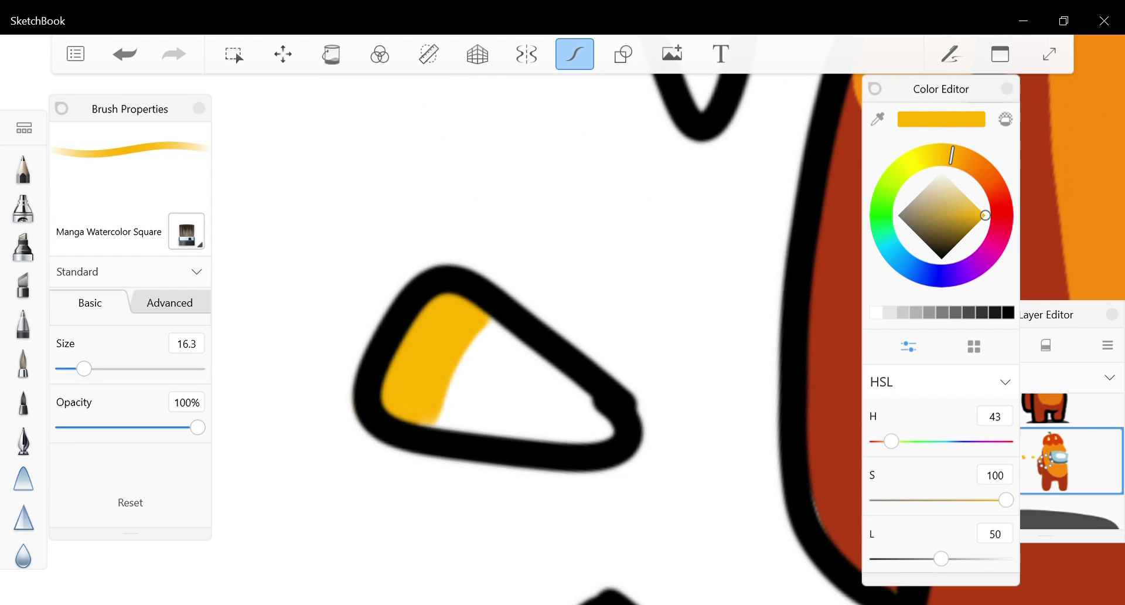
pyautogui.scroll(-2, 527, 328)
pyautogui.scroll(-4, 527, 328)
pyautogui.scroll(5, 527, 328)
pyautogui.scroll(-4, 528, 328)
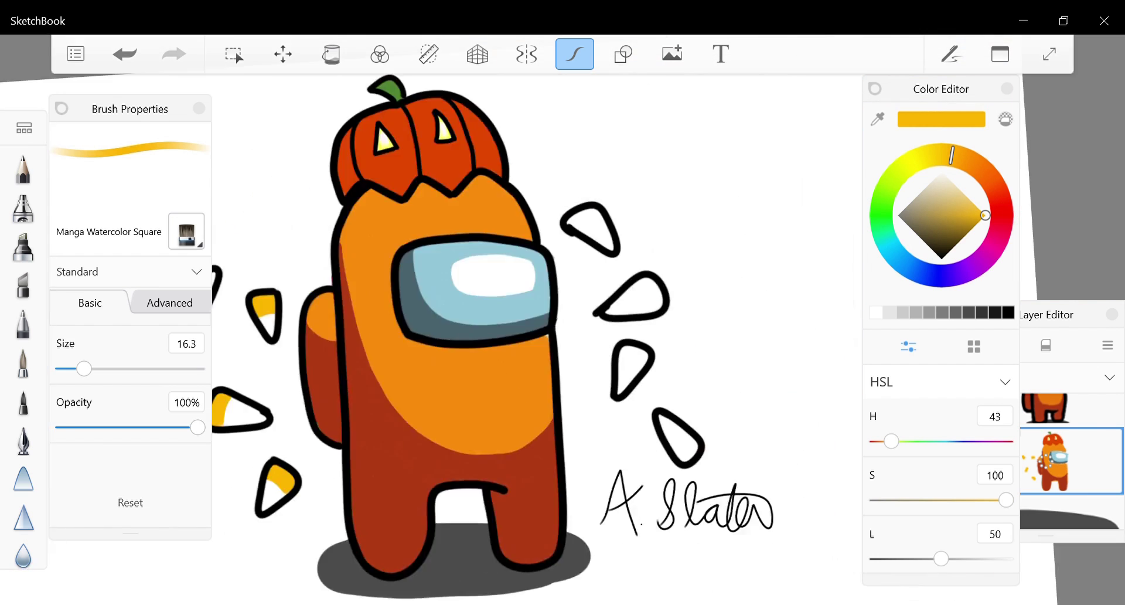
# Paint the wide ends of the four candy corn pieces right of the character in the same golden yellow.
pyautogui.scroll(5, 527, 328)
pyautogui.moveTo(410, 246); pyautogui.dragTo(503, 316)
pyautogui.scroll(-2, 527, 328)
pyautogui.moveTo(381, 235)
pyautogui.mouseDown()
pyautogui.moveTo(580, 264)
pyautogui.moveTo(644, 304)
pyautogui.mouseUp()
pyautogui.scroll(2, 527, 328)
pyautogui.moveTo(562, 264); pyautogui.dragTo(645, 398)
pyautogui.scroll(-4, 528, 328)
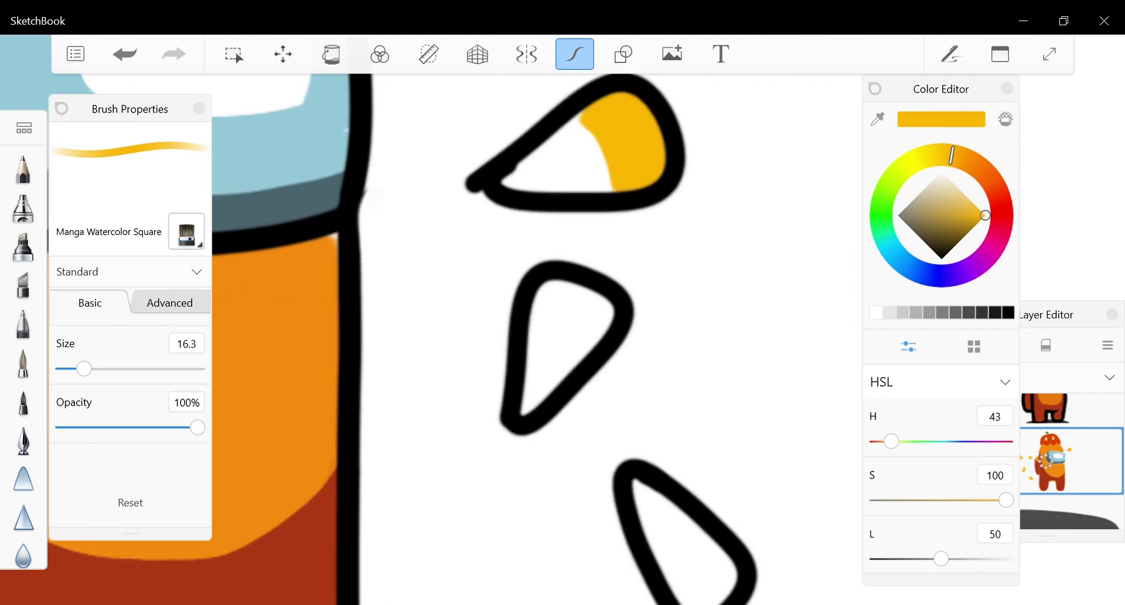
pyautogui.scroll(4, 528, 328)
pyautogui.moveTo(504, 281); pyautogui.dragTo(621, 363)
pyautogui.scroll(-2, 527, 328)
pyautogui.moveTo(580, 305); pyautogui.dragTo(674, 410)
pyautogui.scroll(1, 527, 328)
pyautogui.scroll(-5, 562, 328)
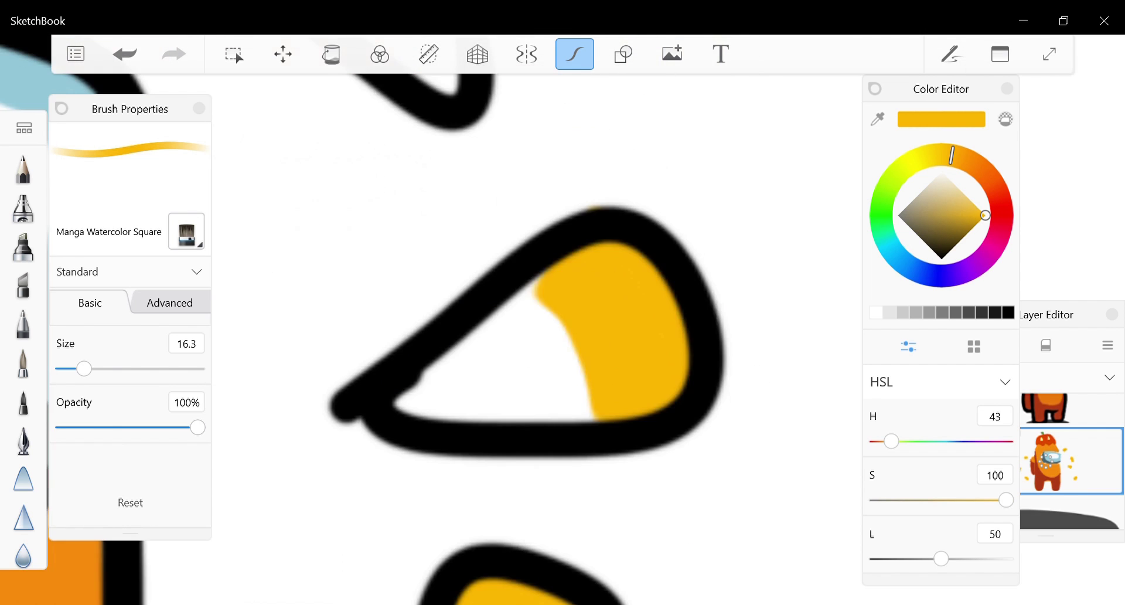
# Set the colour to orange (H 30) and paint the middle bands of the four left candy corn pieces, keeping the tips white.
pyautogui.moveTo(952, 156); pyautogui.dragTo(976, 164)
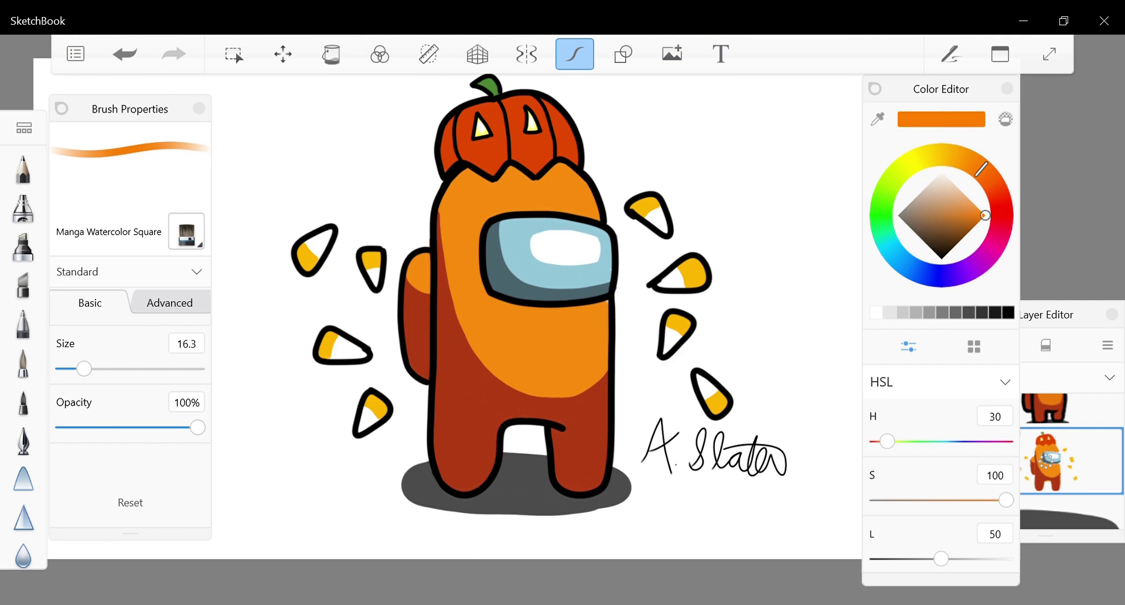
pyautogui.scroll(5, 316, 249)
pyautogui.moveTo(304, 375); pyautogui.dragTo(433, 222)
pyautogui.scroll(-2, 527, 328)
pyautogui.moveTo(548, 234); pyautogui.dragTo(615, 235)
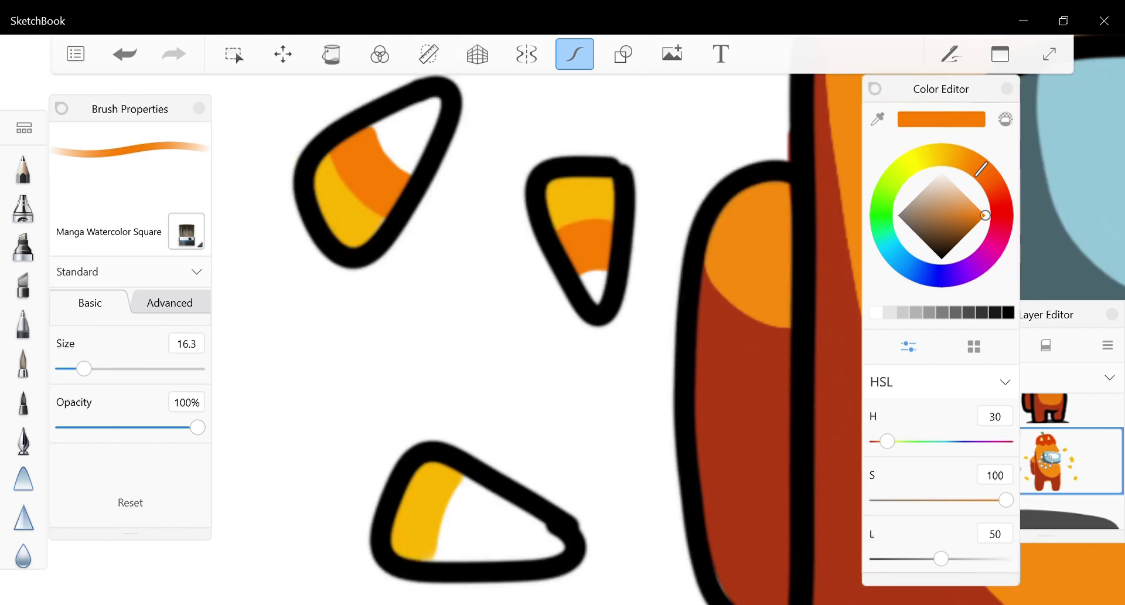
pyautogui.scroll(4, 468, 503)
pyautogui.moveTo(457, 240); pyautogui.dragTo(421, 422)
pyautogui.scroll(-2, 562, 328)
# Paint orange middle bands on the four right candy corn pieces, leaving their tips white.
pyautogui.scroll(-4, 563, 328)
pyautogui.scroll(6, 562, 329)
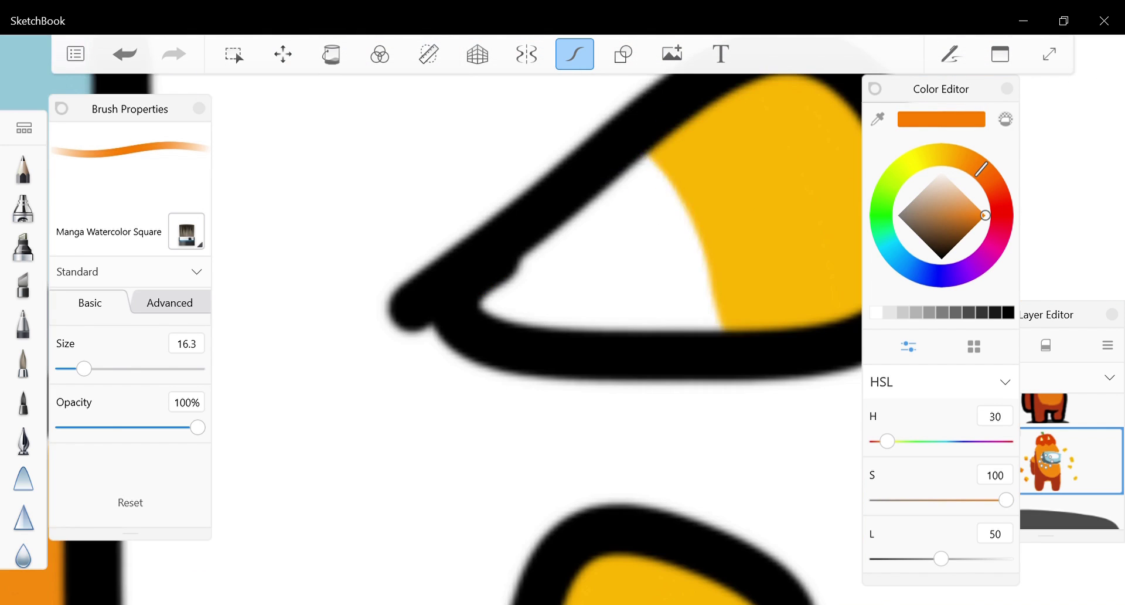
pyautogui.scroll(-4, 563, 328)
pyautogui.scroll(-3, 562, 328)
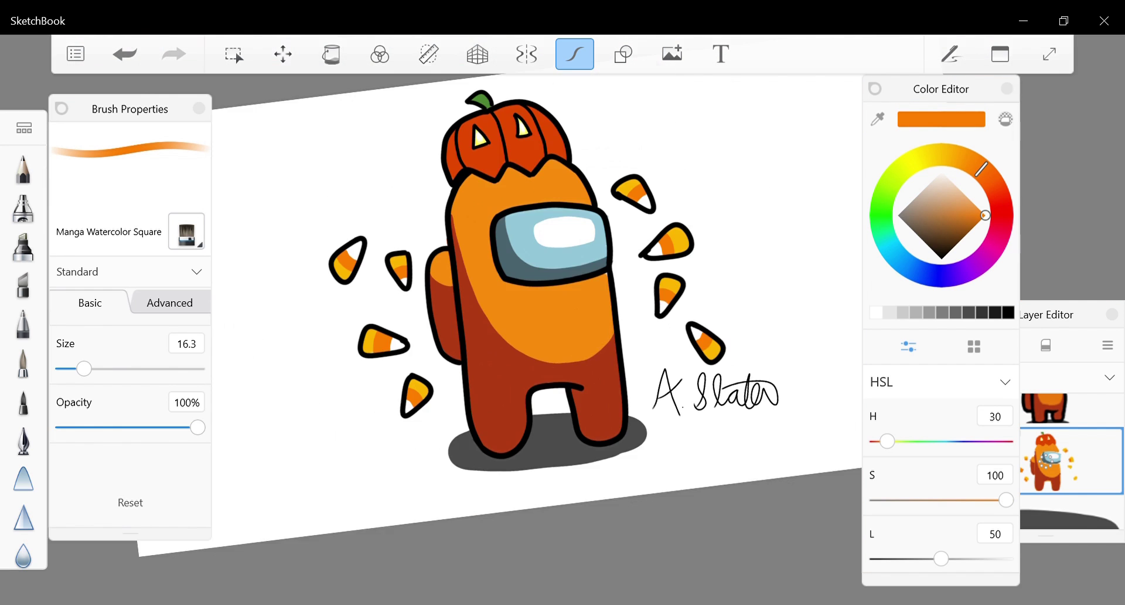
pyautogui.scroll(1, 562, 304)
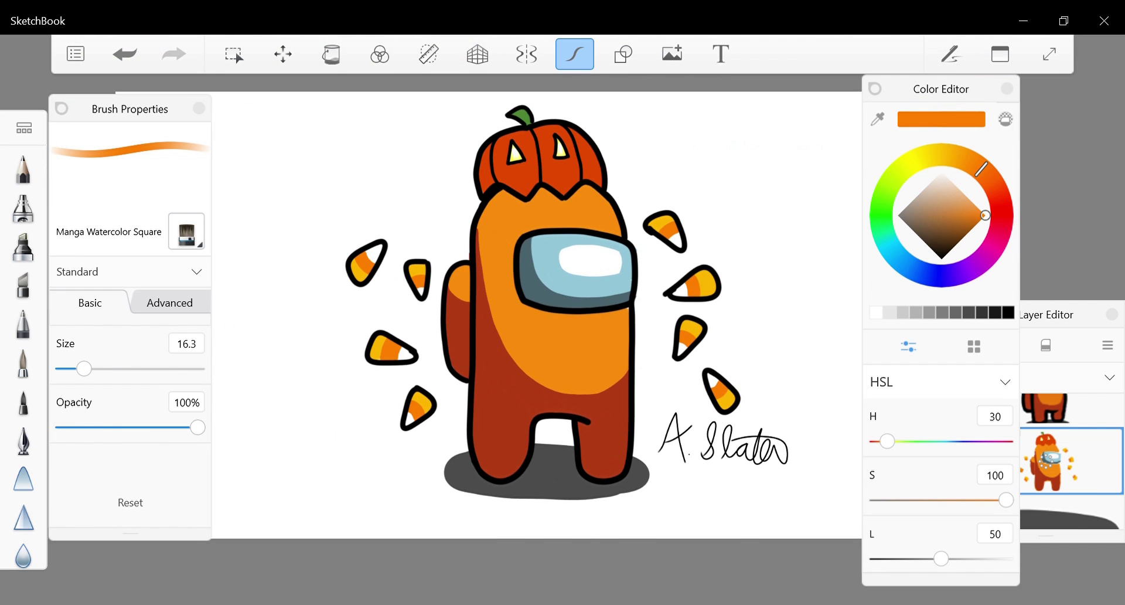